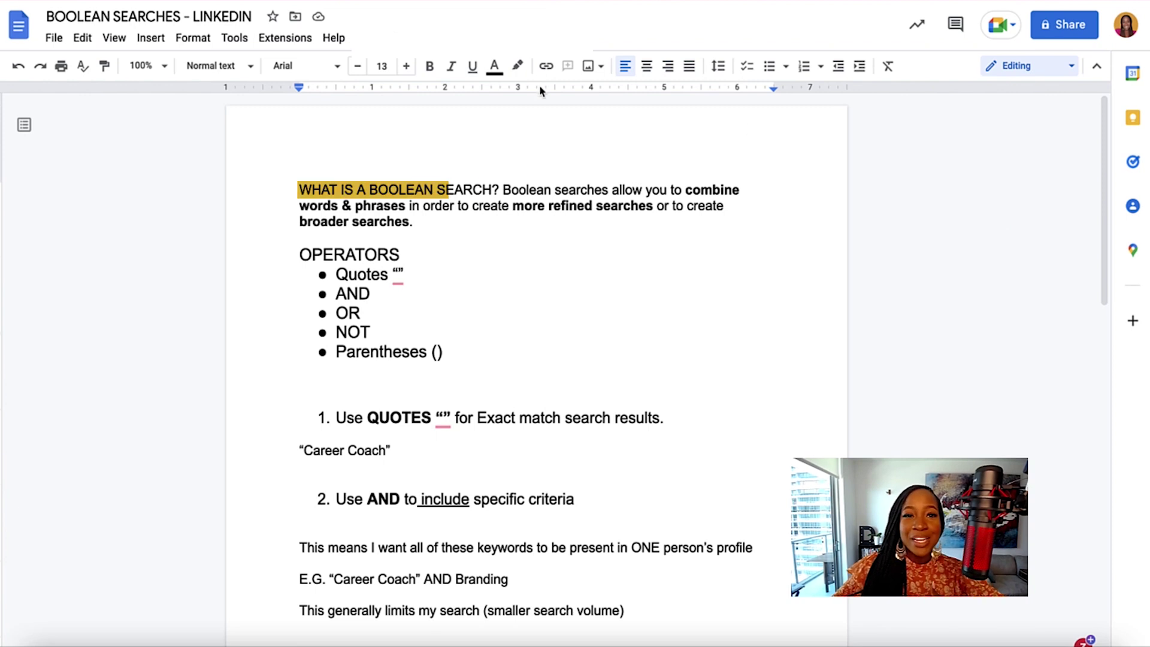
# Read the Boolean search definition and the list of operators, selecting the AND, OR and NOT entries for emphasis
pyautogui.moveTo(502, 191); pyautogui.dragTo(734, 217)
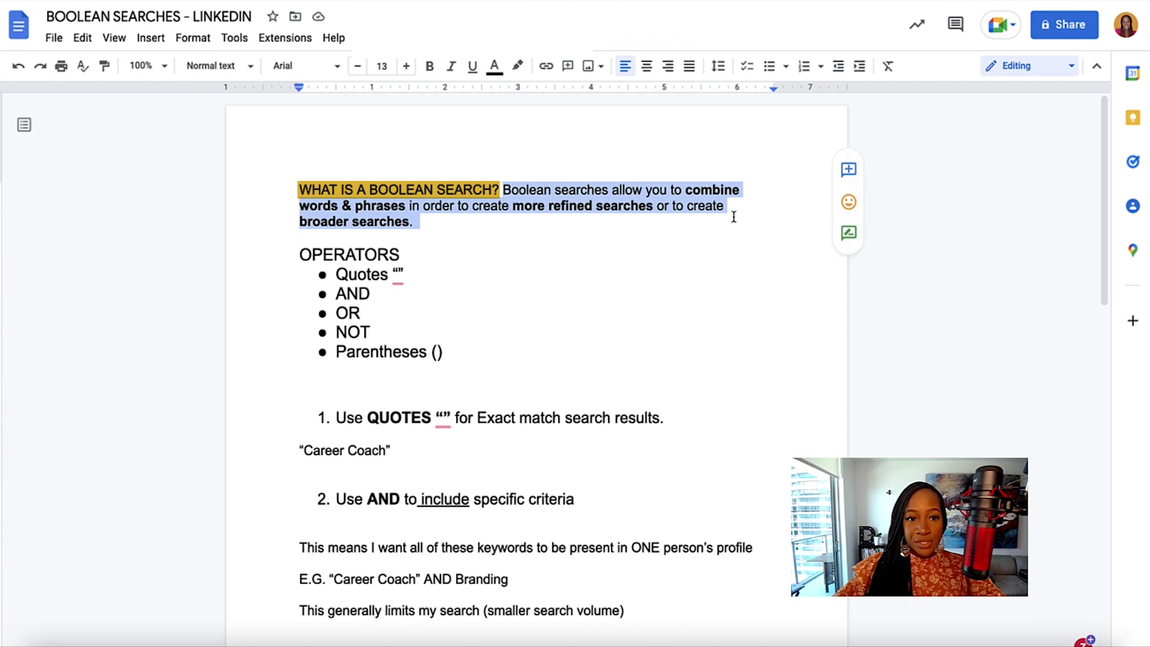
pyautogui.moveTo(301, 255); pyautogui.dragTo(406, 254)
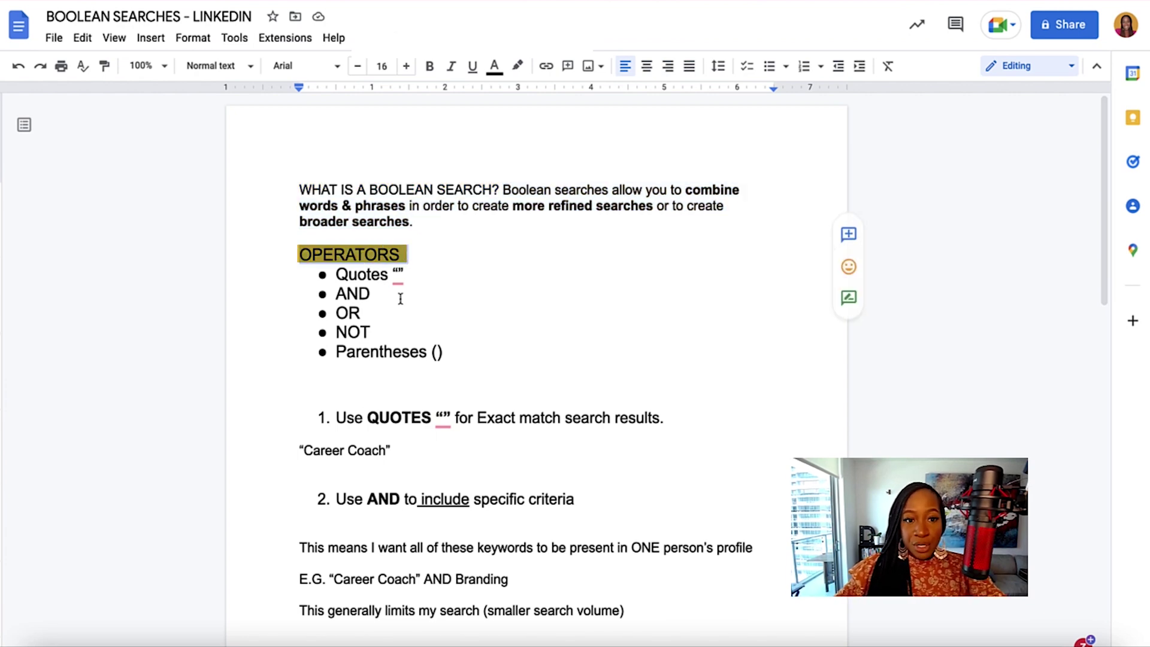
pyautogui.scroll(-1, 401, 299)
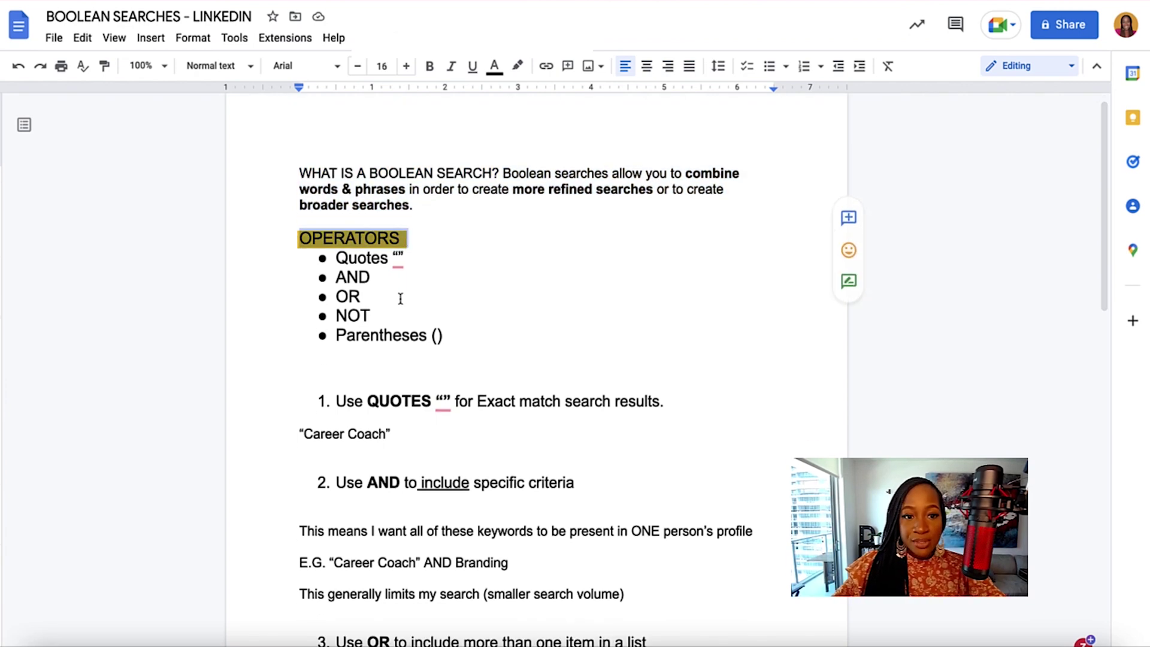
pyautogui.click(351, 261)
pyautogui.tripleClick(351, 261)
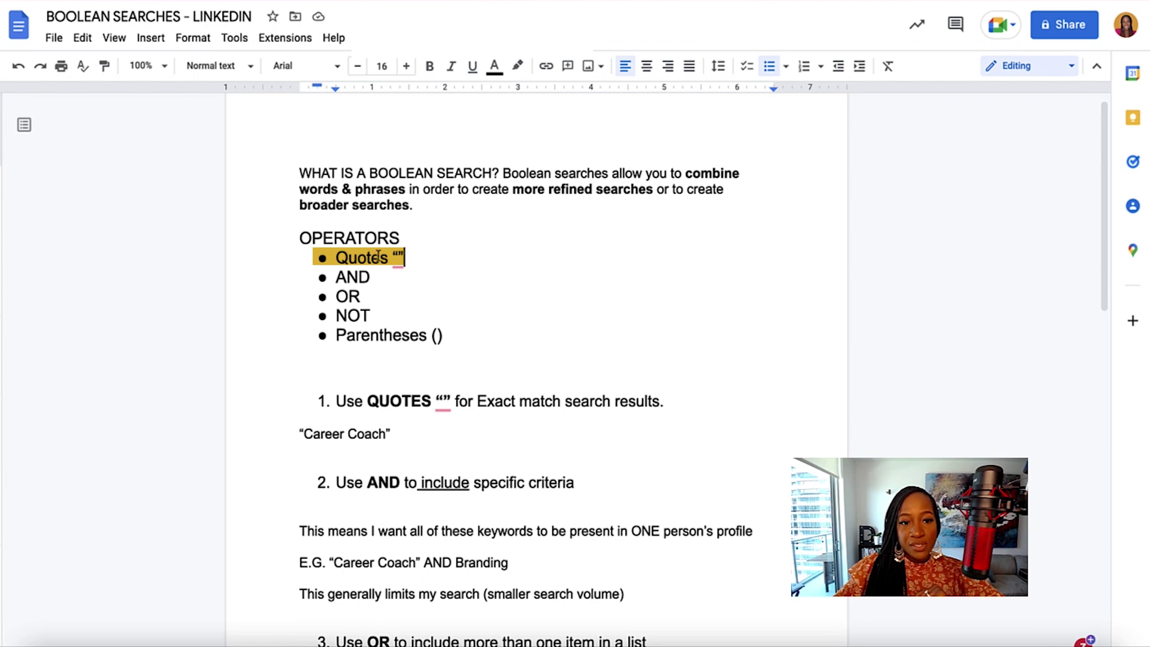
pyautogui.moveTo(367, 279); pyautogui.dragTo(371, 316)
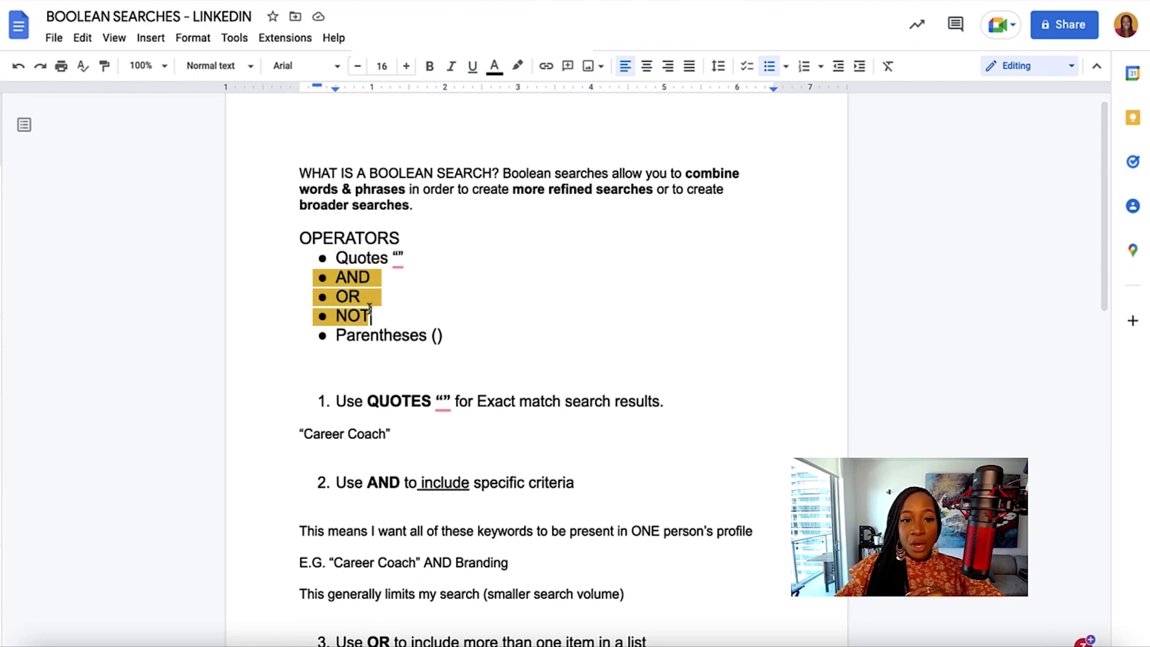
pyautogui.moveTo(335, 277); pyautogui.dragTo(372, 312)
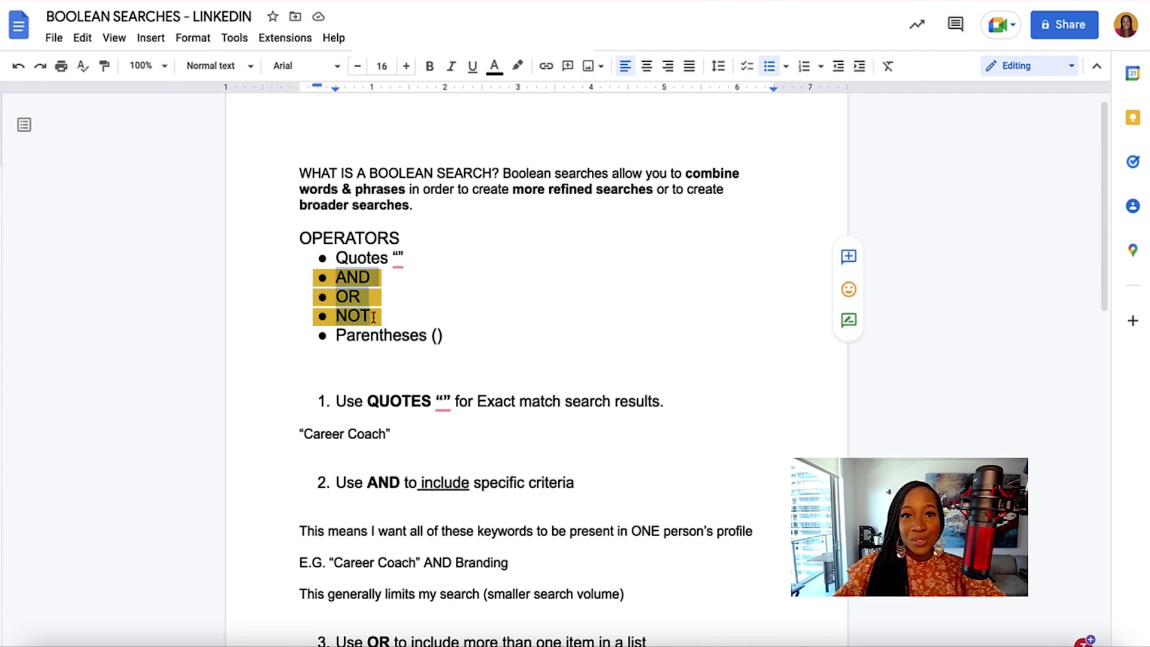
# Examine rule 1 on using QUOTES for exact match search results, including its "Career Coach" example
pyautogui.scroll(-1, 366, 375)
pyautogui.moveTo(336, 338); pyautogui.dragTo(454, 340)
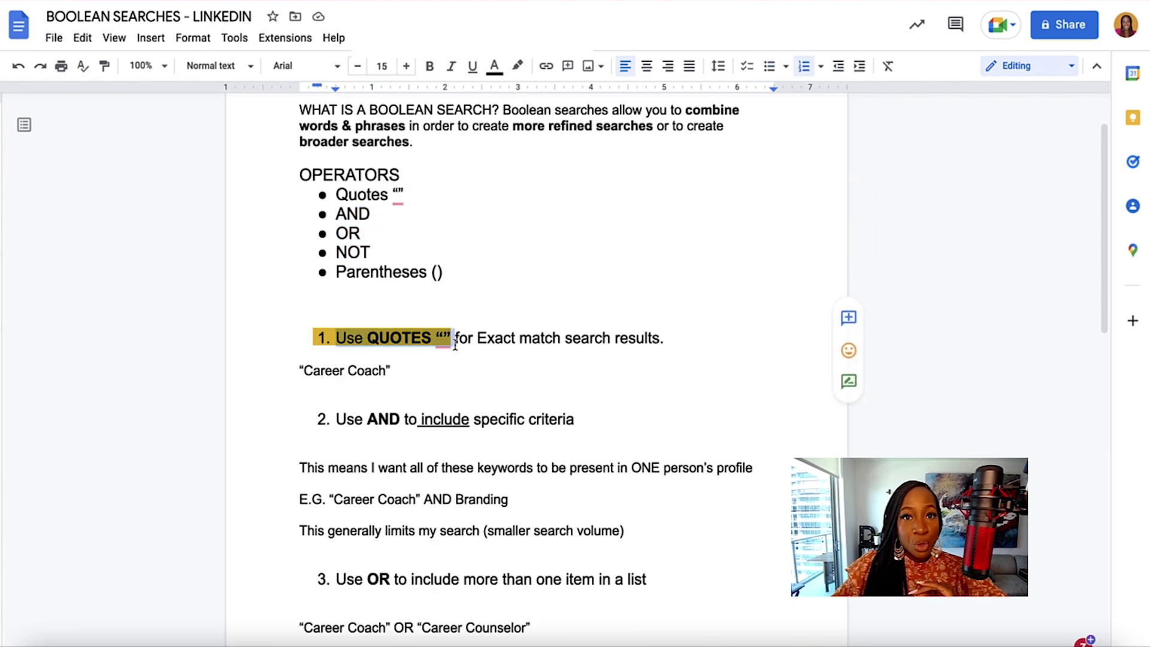
pyautogui.scroll(-1, 455, 341)
pyautogui.moveTo(478, 334); pyautogui.dragTo(653, 339)
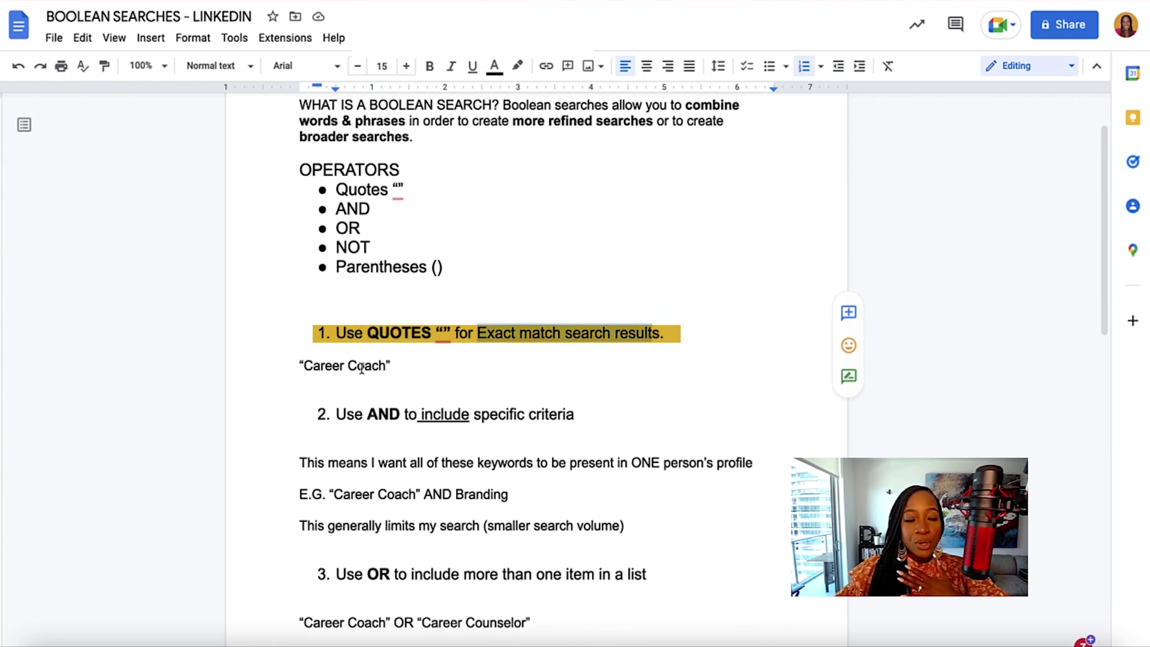
pyautogui.moveTo(302, 362); pyautogui.dragTo(395, 362)
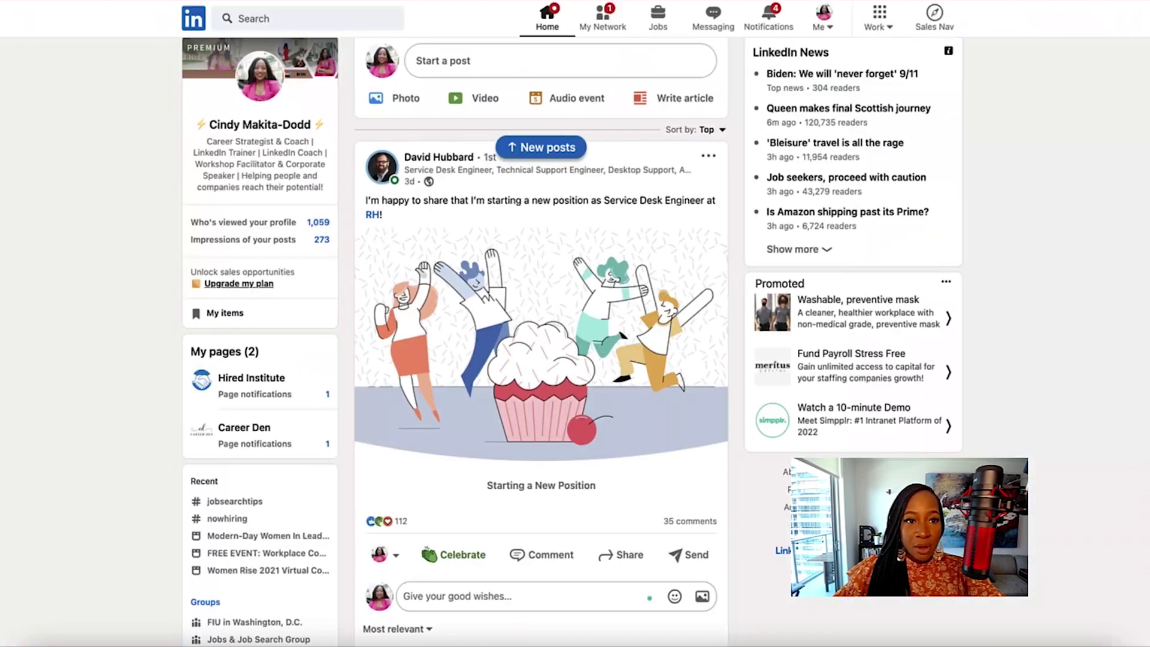
# Switch to LinkedIn and search for the exact phrase "Career Coach" in quotation marks
pyautogui.click(297, 20)
pyautogui.write('"')
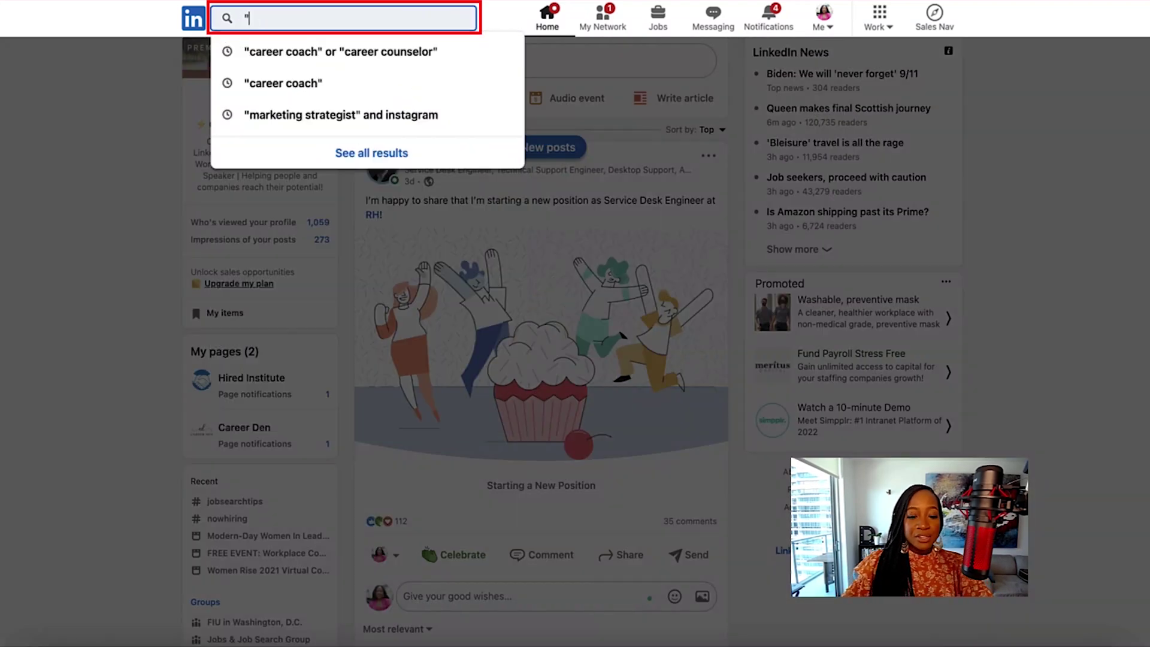
pyautogui.write('Career Coach"')
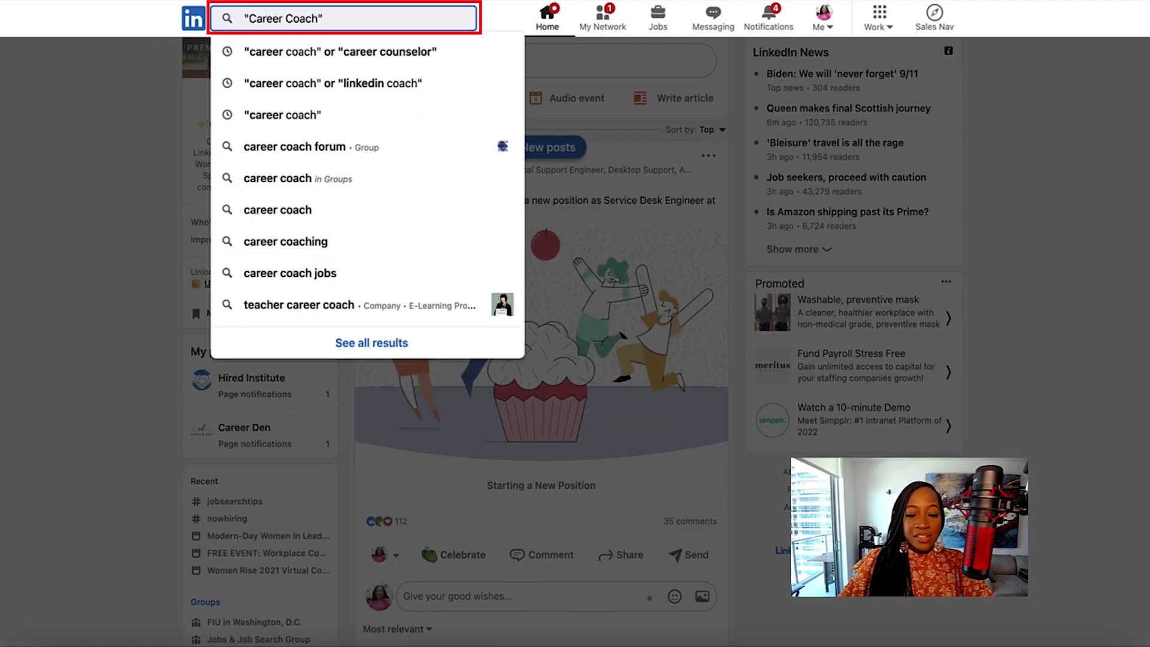
pyautogui.press('Escape')
pyautogui.press('Return')
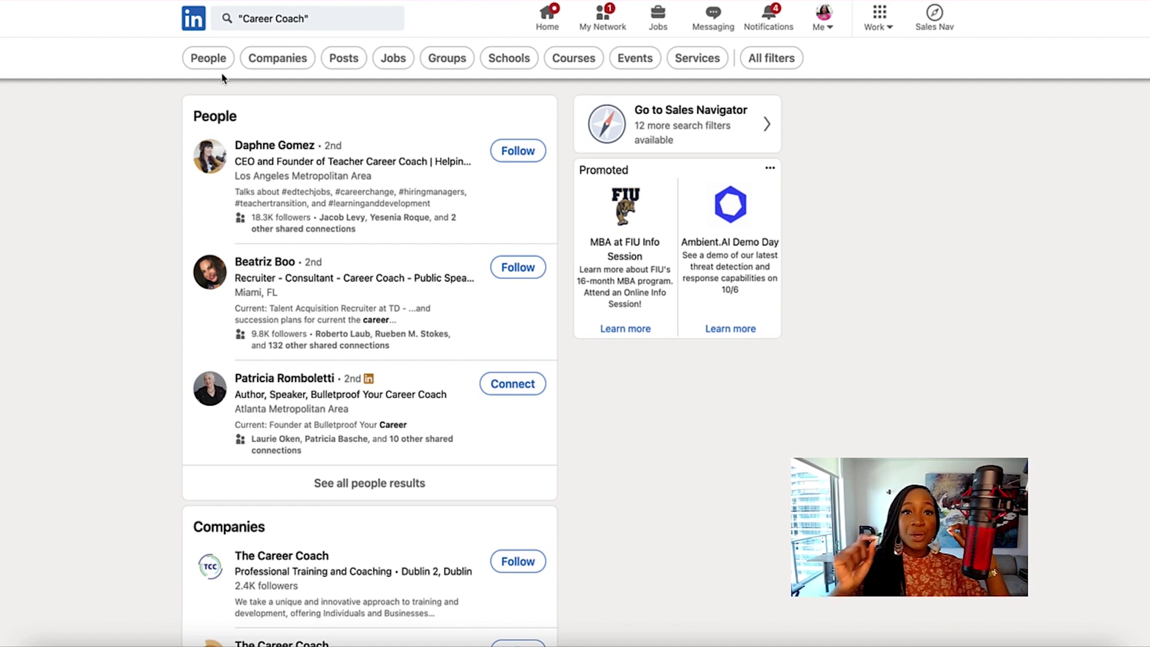
# Remove both quotation marks from the Career Coach search query
pyautogui.click(328, 15)
pyautogui.press('BackSpace')
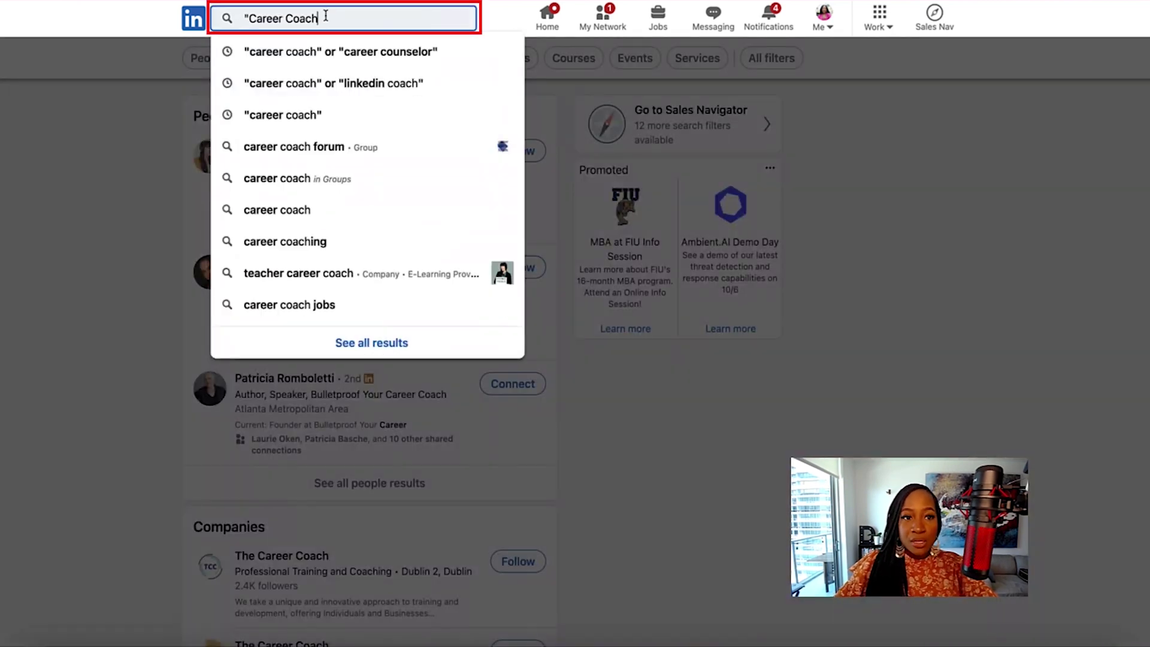
pyautogui.click(247, 19)
pyautogui.press('BackSpace')
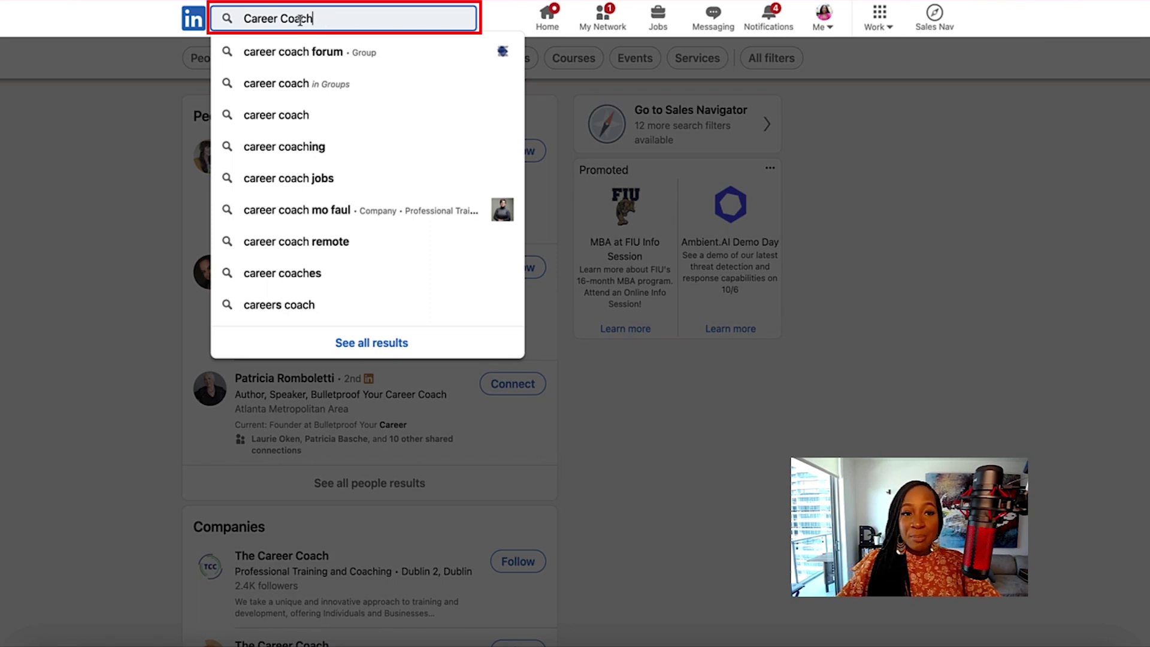
pyautogui.doubleClick(262, 19)
pyautogui.doubleClick(304, 18)
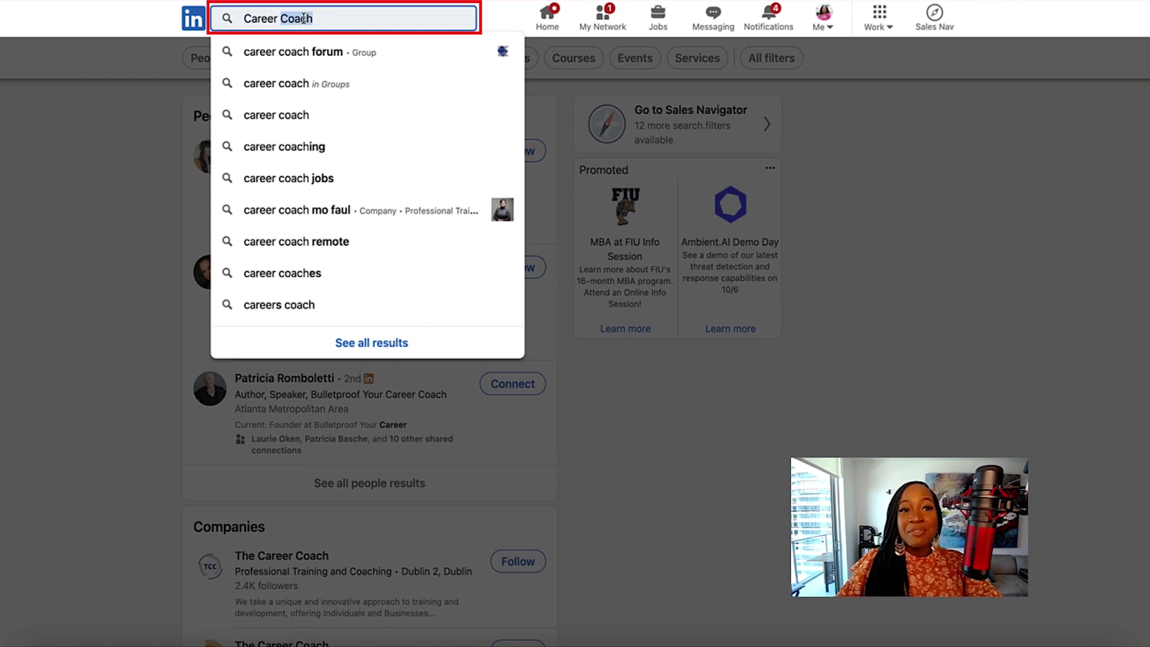
pyautogui.click(323, 18)
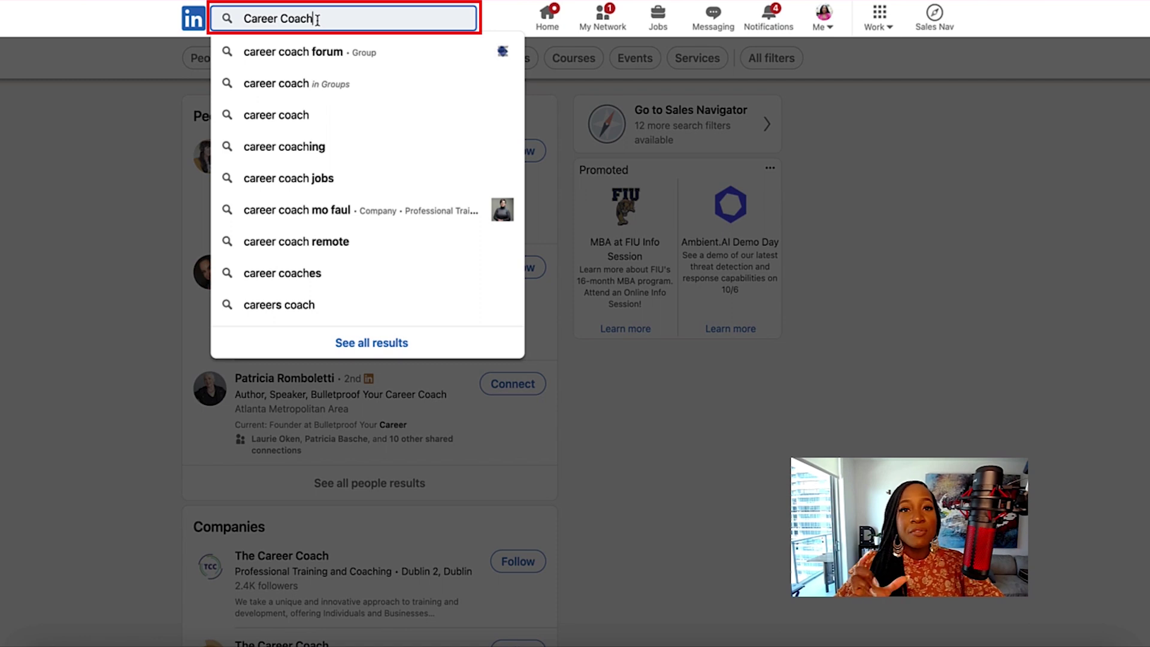
# Put the quotation marks back around Career Coach and rerun the search
pyautogui.press('Left')
pyautogui.press('Left')
pyautogui.press('Left')
pyautogui.press('Left')
pyautogui.press('Left')
pyautogui.press('Left')
pyautogui.press('Left')
pyautogui.press('Left')
pyautogui.press('Left')
pyautogui.press('Left')
pyautogui.press('Left')
pyautogui.press('Left')
pyautogui.press('Left')
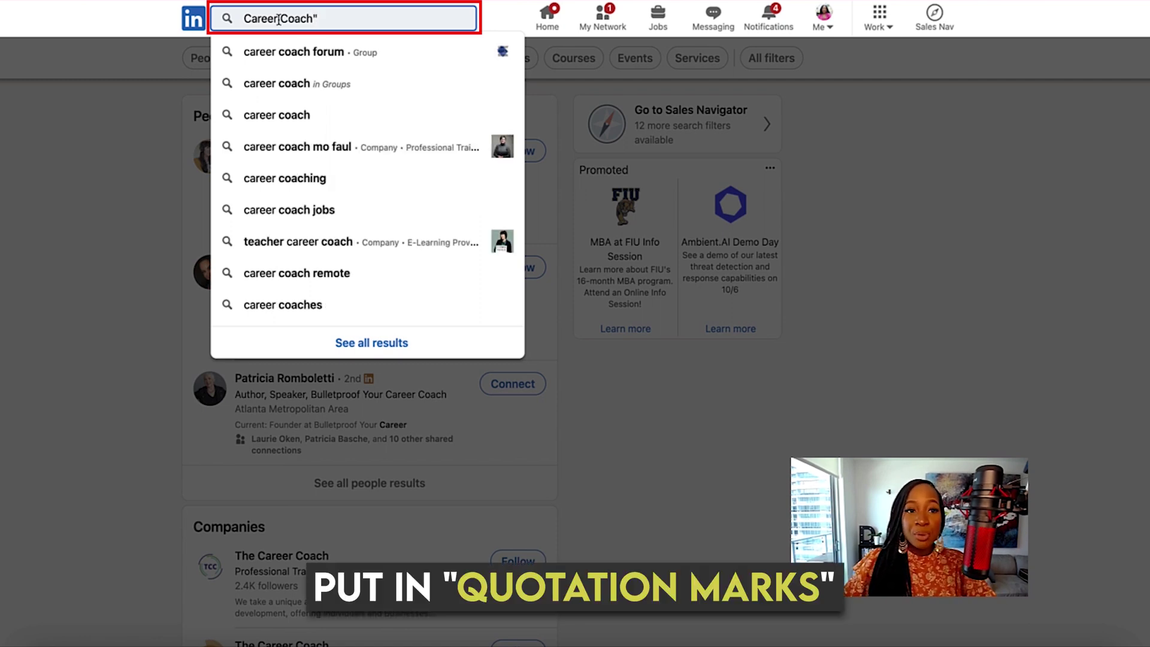
pyautogui.write('"')
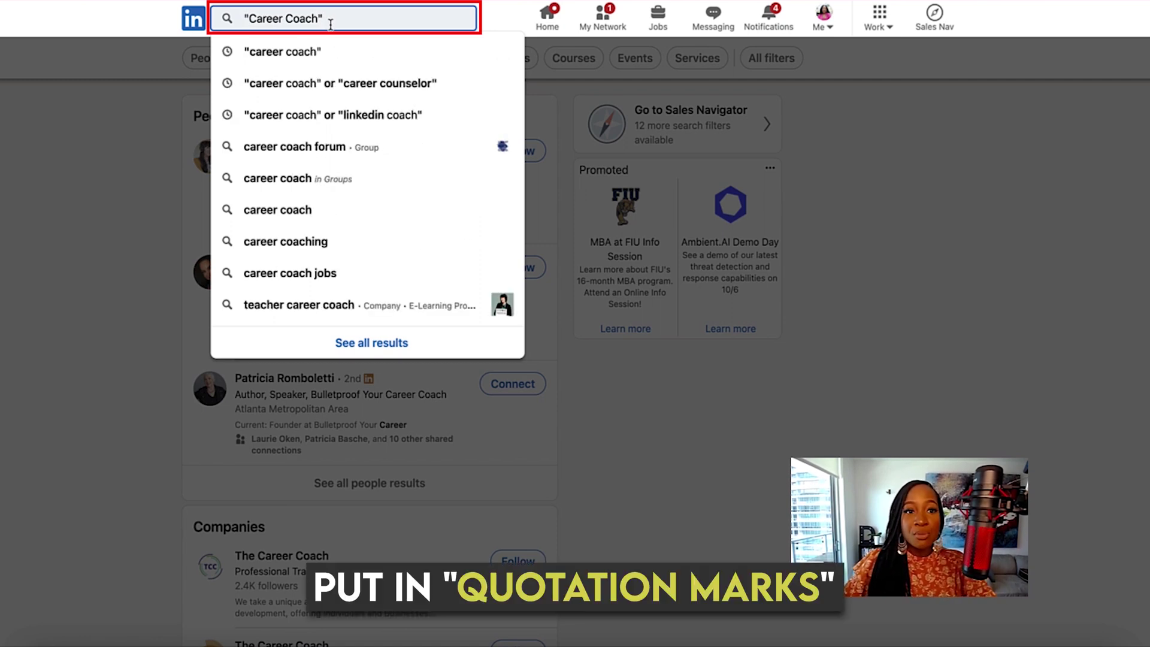
pyautogui.press('Return')
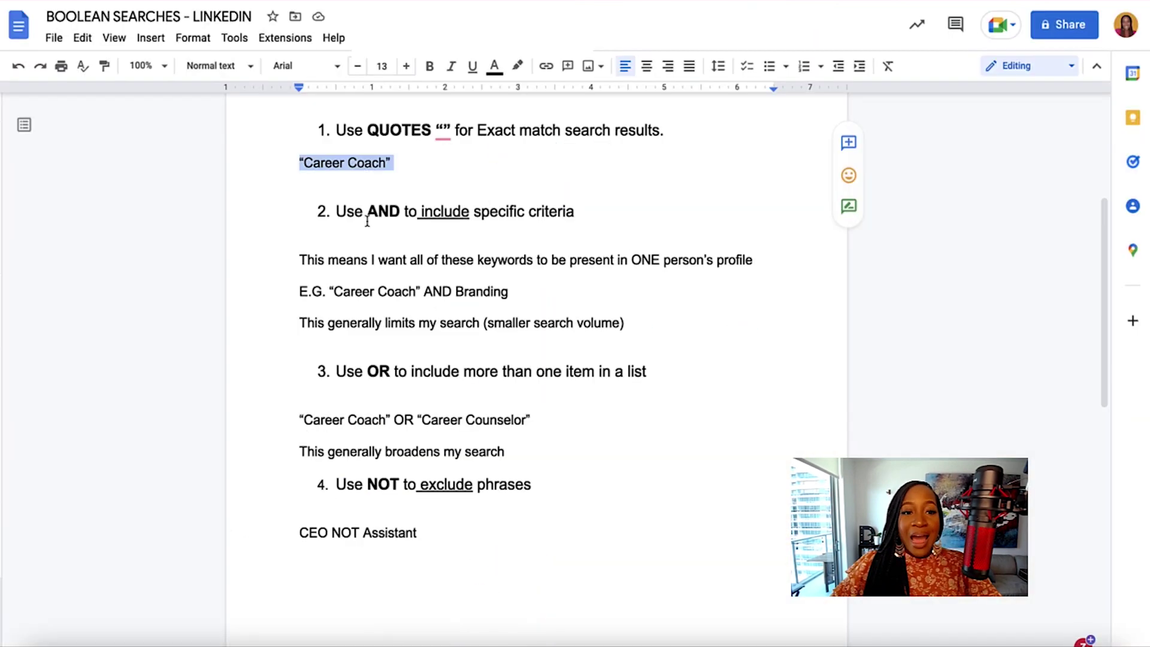
# Return to the Google Docs notes and read rule 2 on AND, its "Career Coach" AND Branding example and its effect on search volume
pyautogui.moveTo(336, 211); pyautogui.dragTo(578, 214)
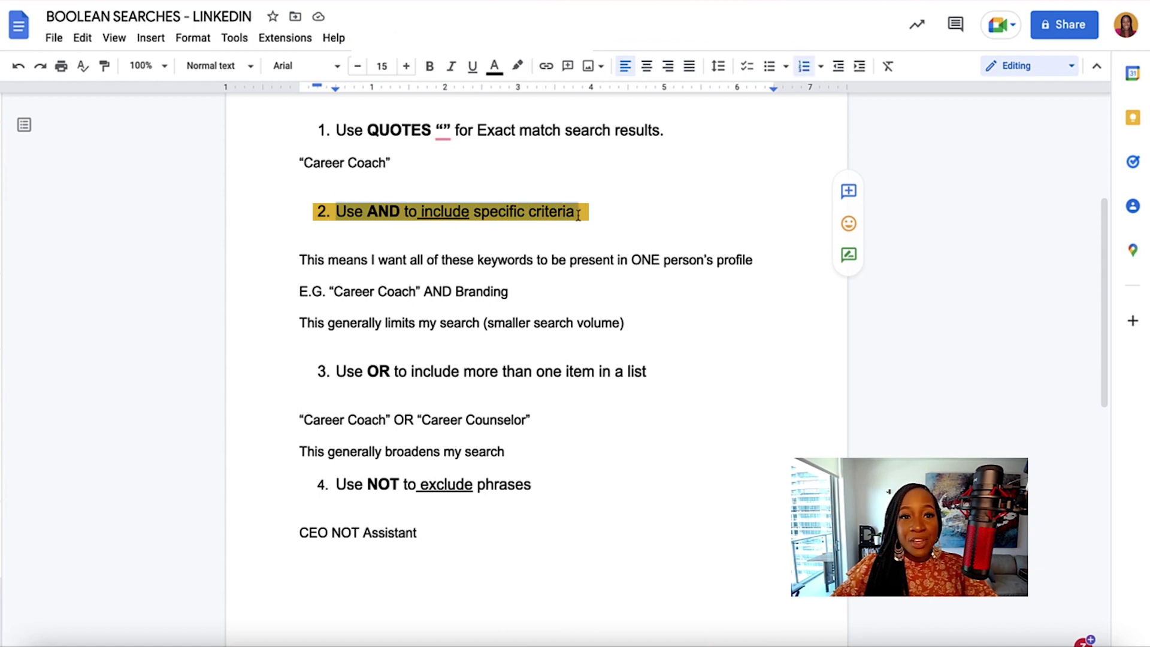
pyautogui.scroll(-2, 572, 225)
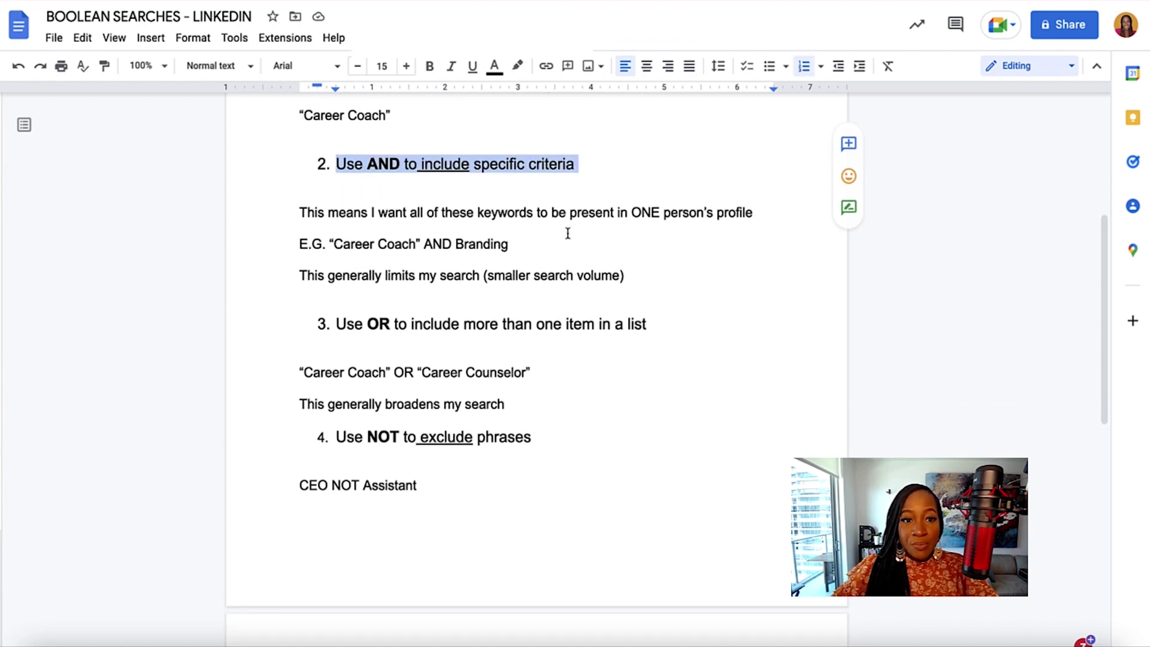
pyautogui.click(326, 193)
pyautogui.moveTo(599, 208); pyautogui.dragTo(757, 212)
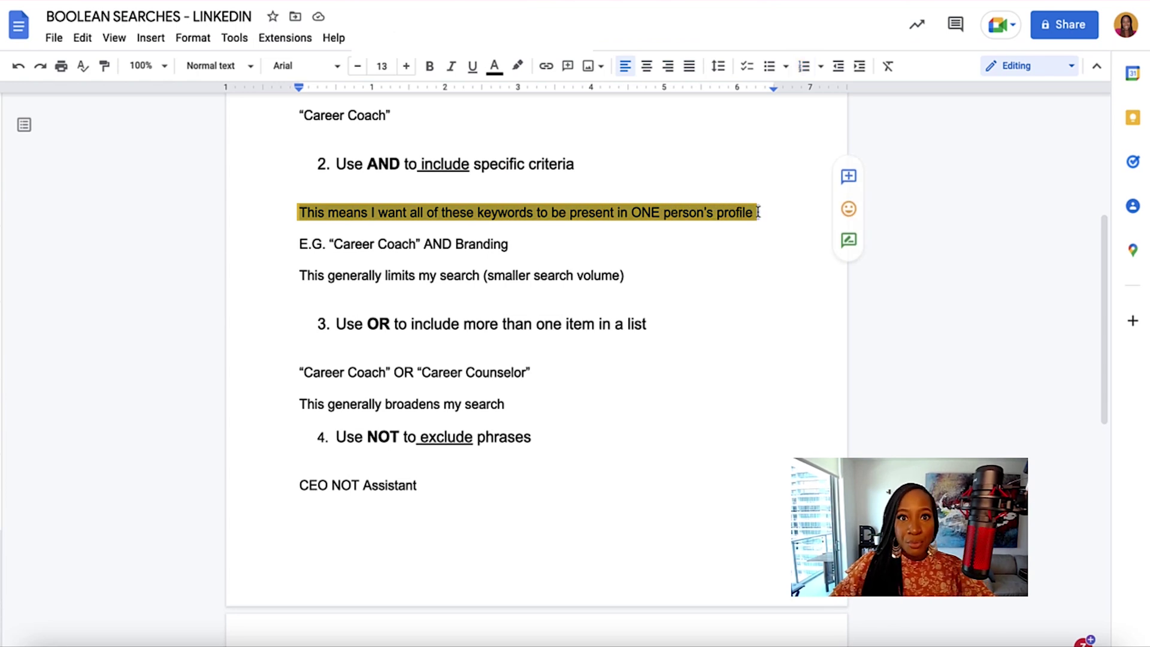
pyautogui.scroll(-1, 354, 225)
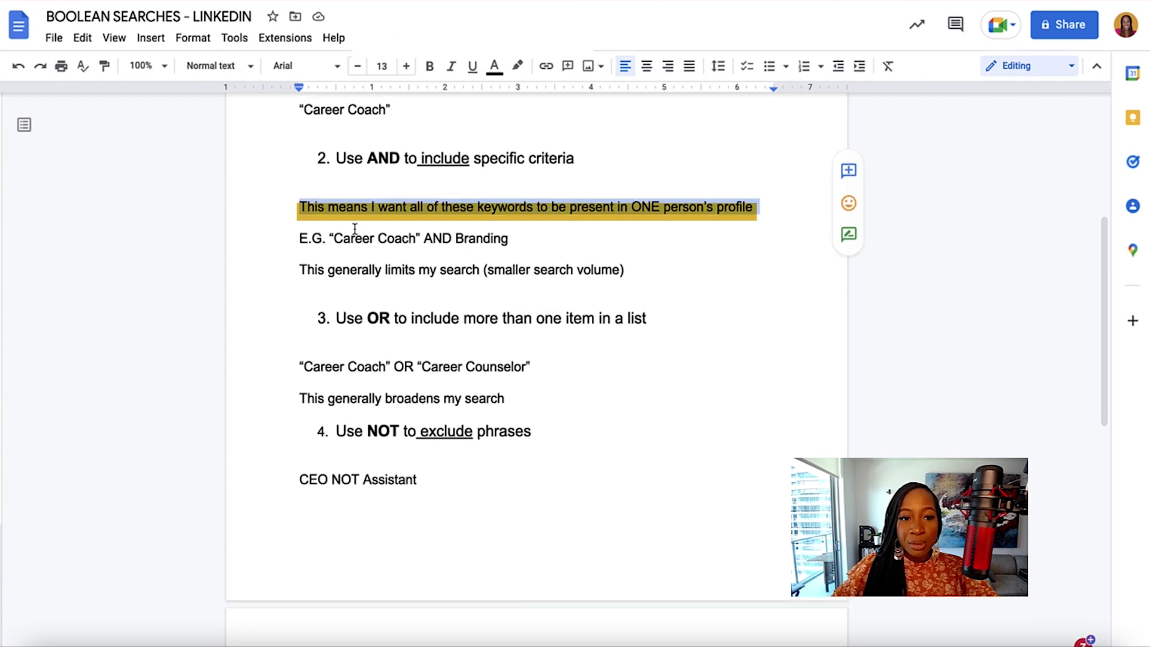
pyautogui.moveTo(329, 233); pyautogui.dragTo(511, 238)
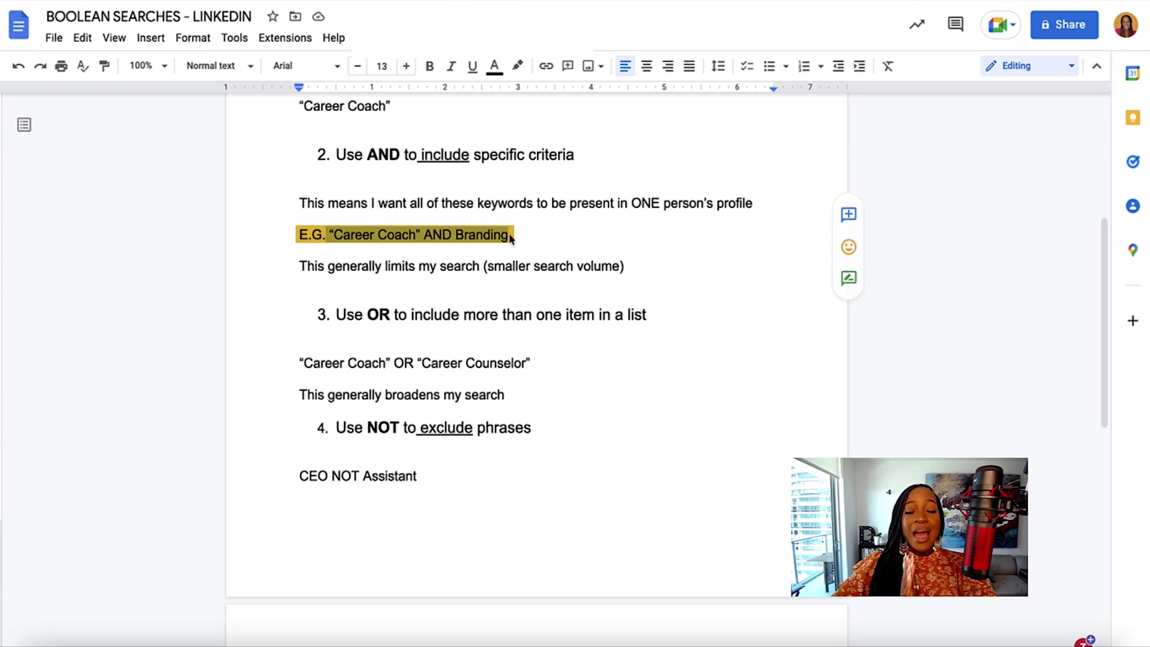
pyautogui.doubleClick(447, 235)
pyautogui.moveTo(301, 266); pyautogui.dragTo(636, 266)
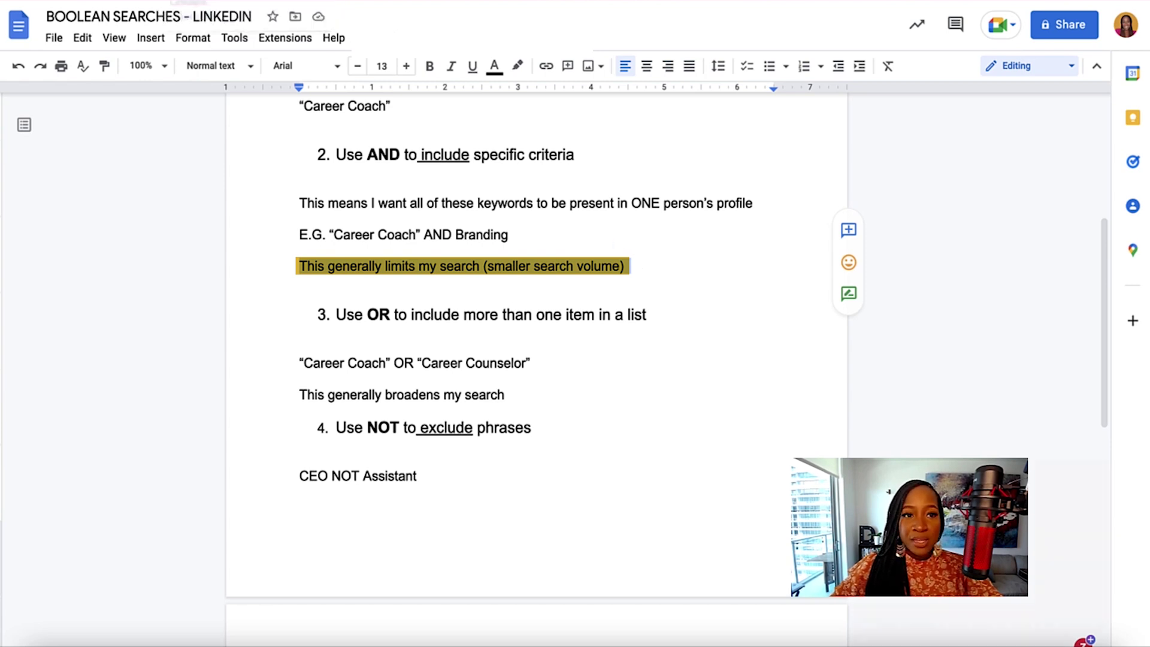
# Switch to LinkedIn, filter the "Career Coach" results to People and check the number of results
pyautogui.click(198, 1)
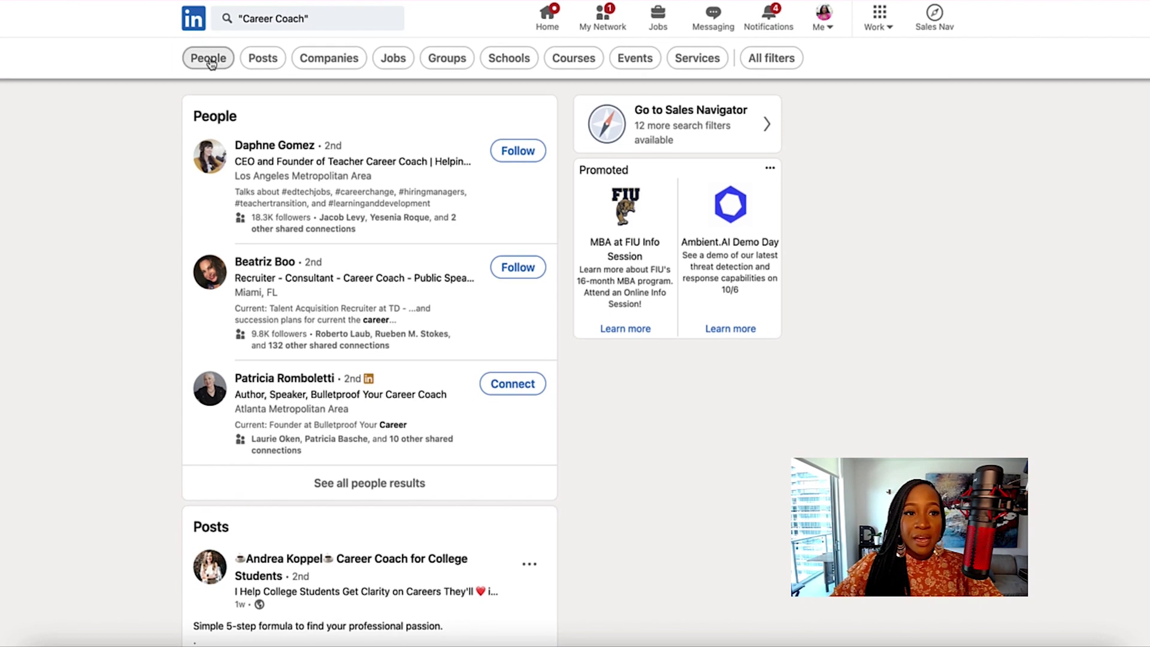
pyautogui.click(208, 59)
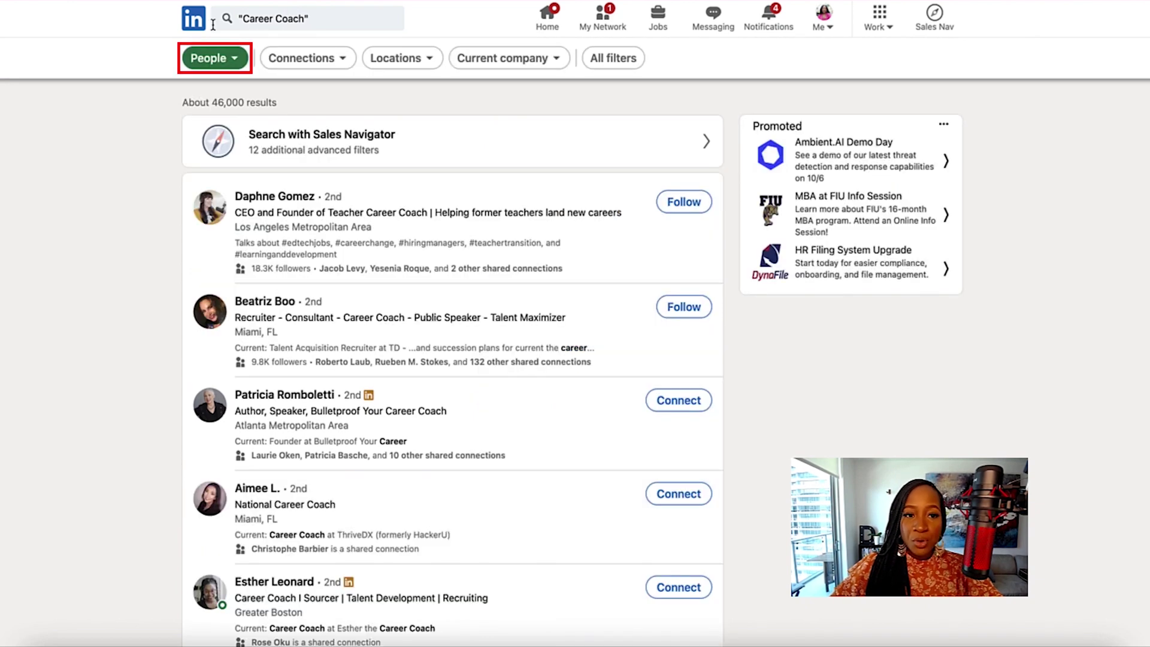
pyautogui.doubleClick(219, 102)
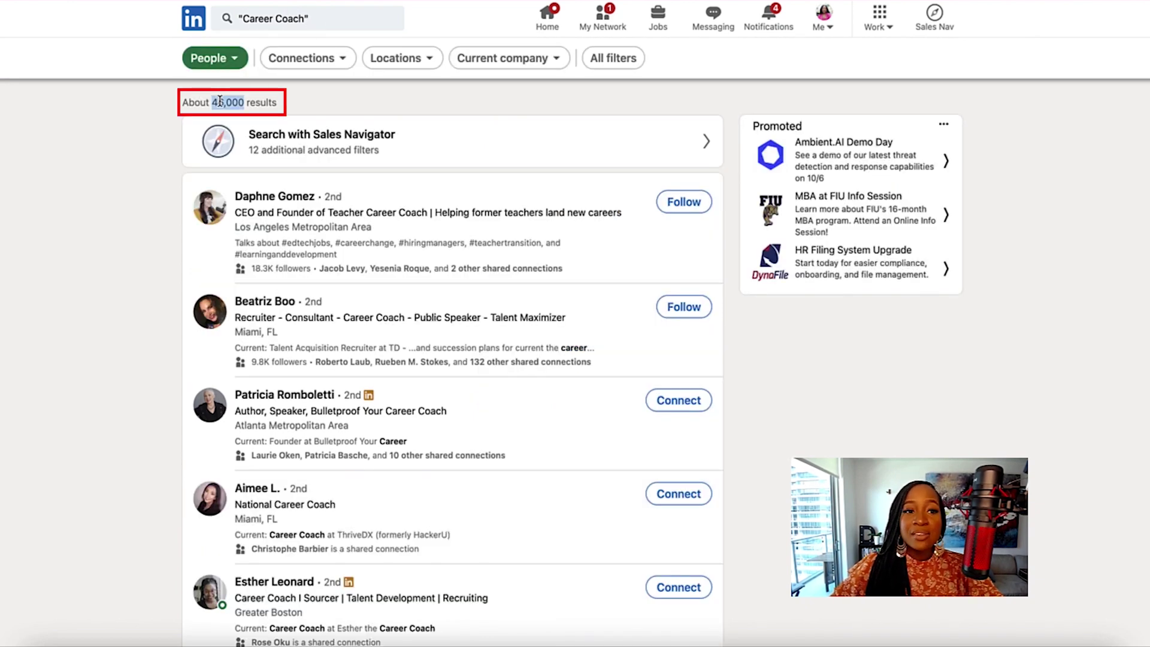
# Extend the people search to "Career Coach" AND Branding, run it and check the number of results
pyautogui.click(335, 18)
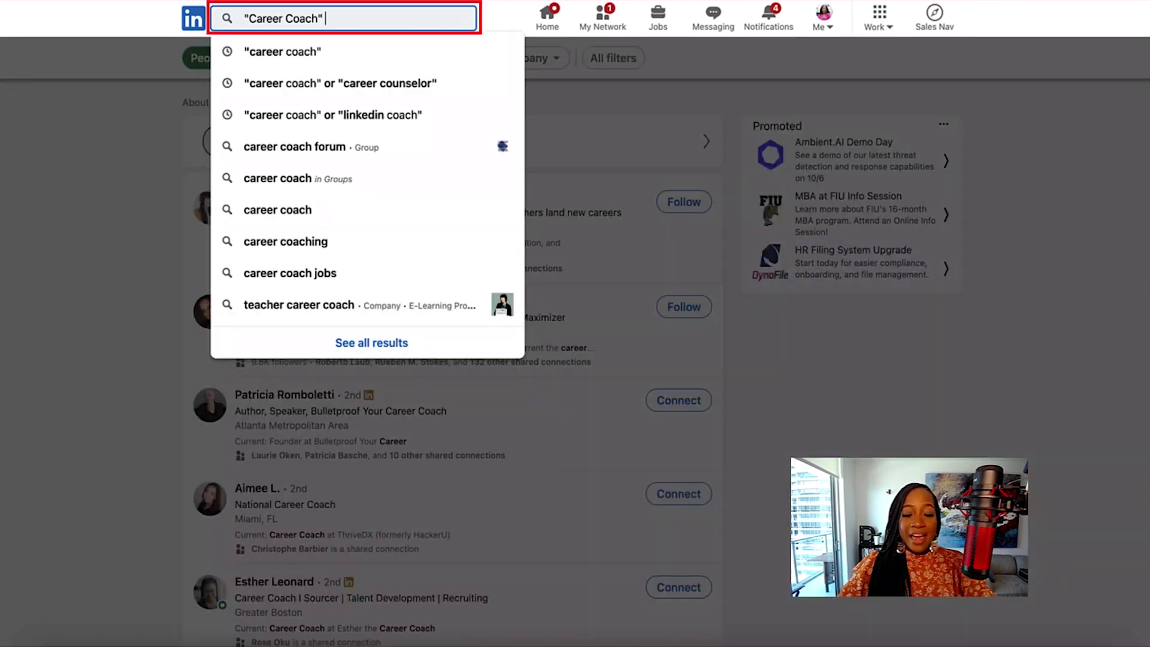
pyautogui.write('AND Branding')
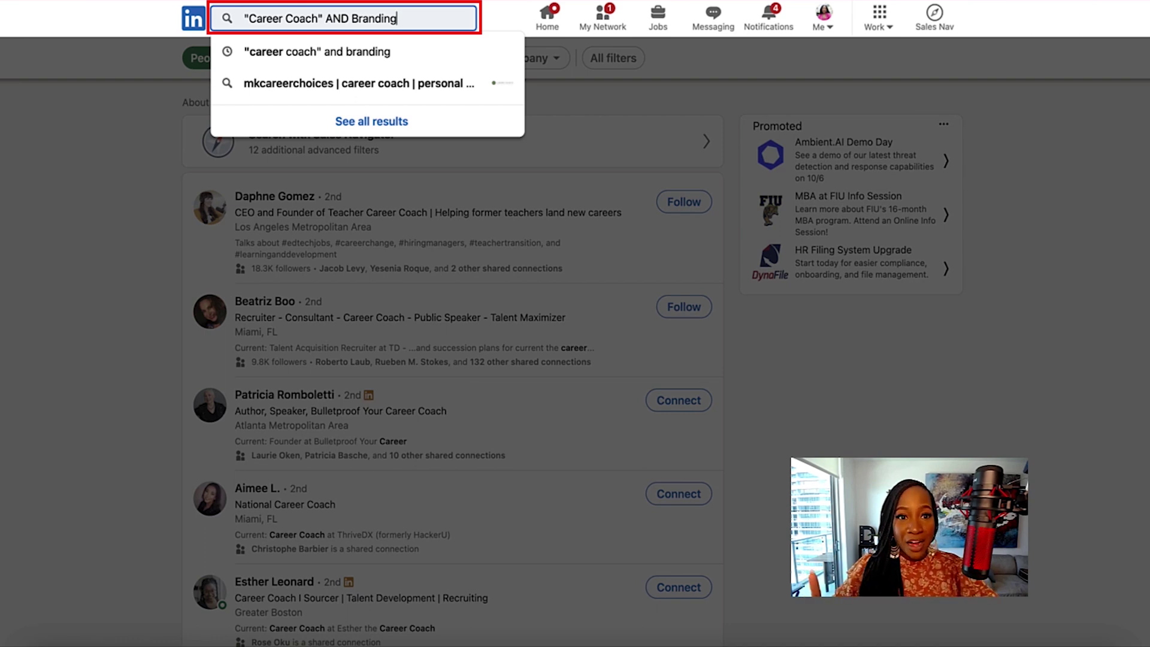
pyautogui.press('Return')
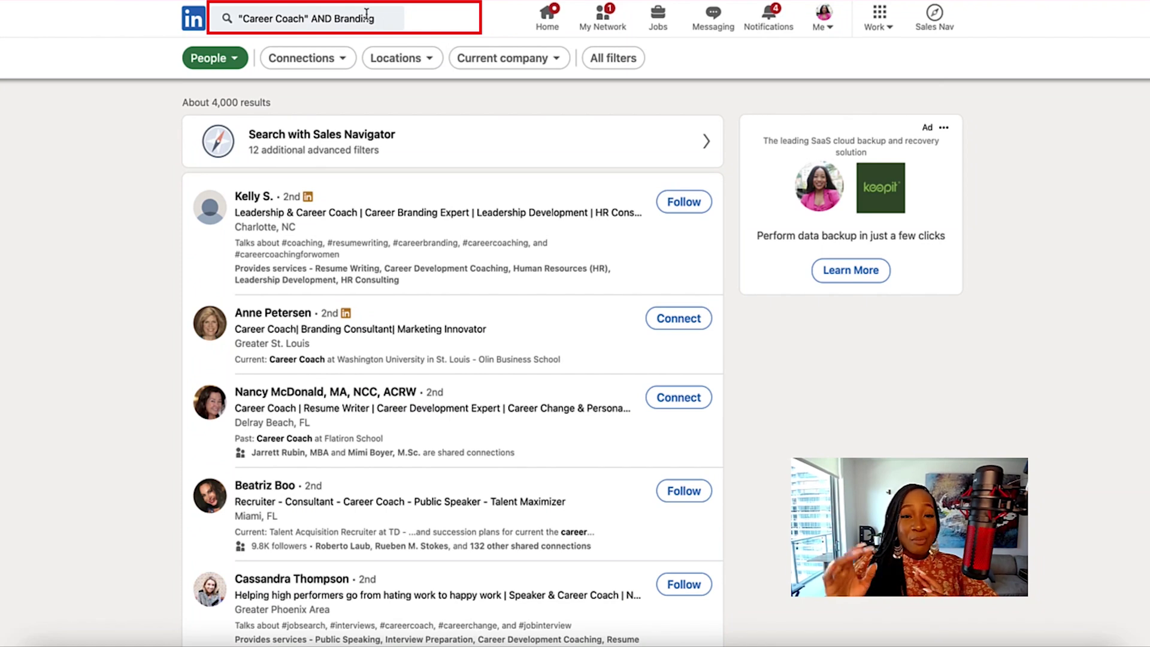
pyautogui.moveTo(212, 103); pyautogui.dragTo(274, 106)
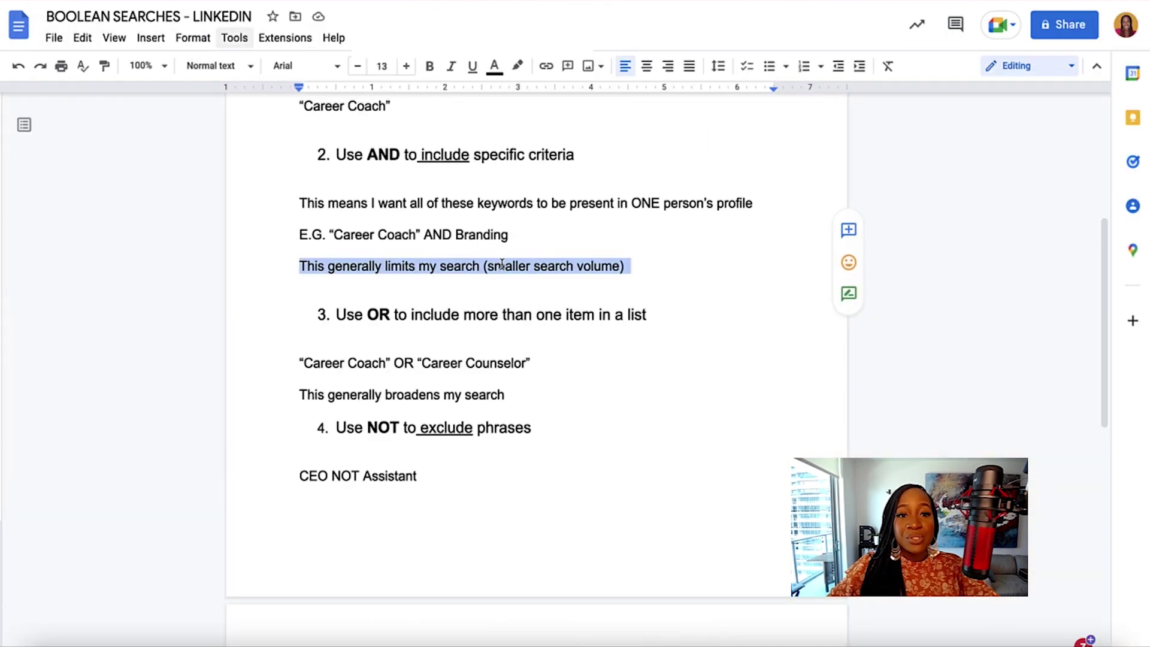
# Revisit the AND rule in the Google Docs notes, and look through the matching profiles in the LinkedIn people results
pyautogui.moveTo(472, 154); pyautogui.dragTo(599, 159)
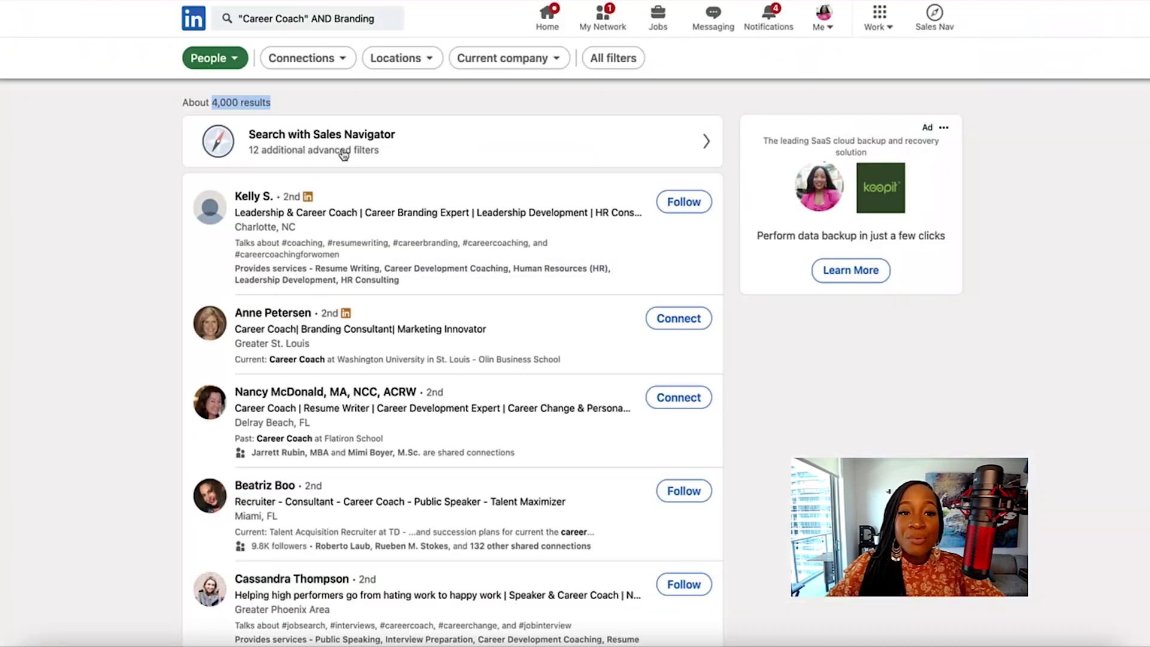
pyautogui.scroll(-2, 354, 174)
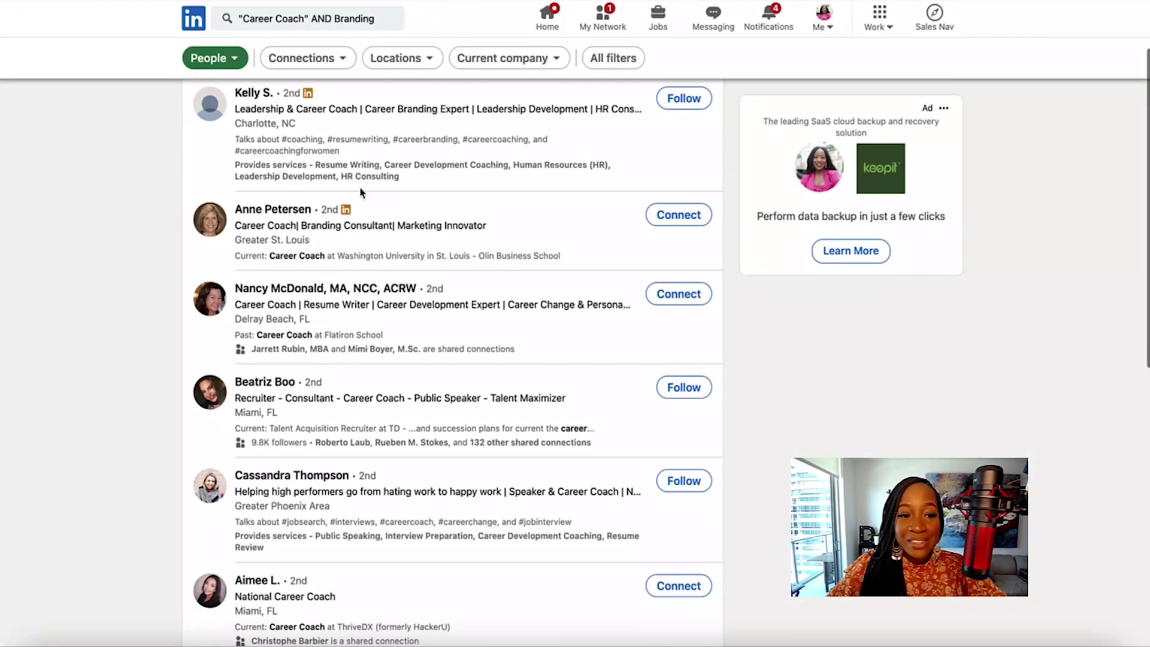
pyautogui.scroll(-2, 361, 192)
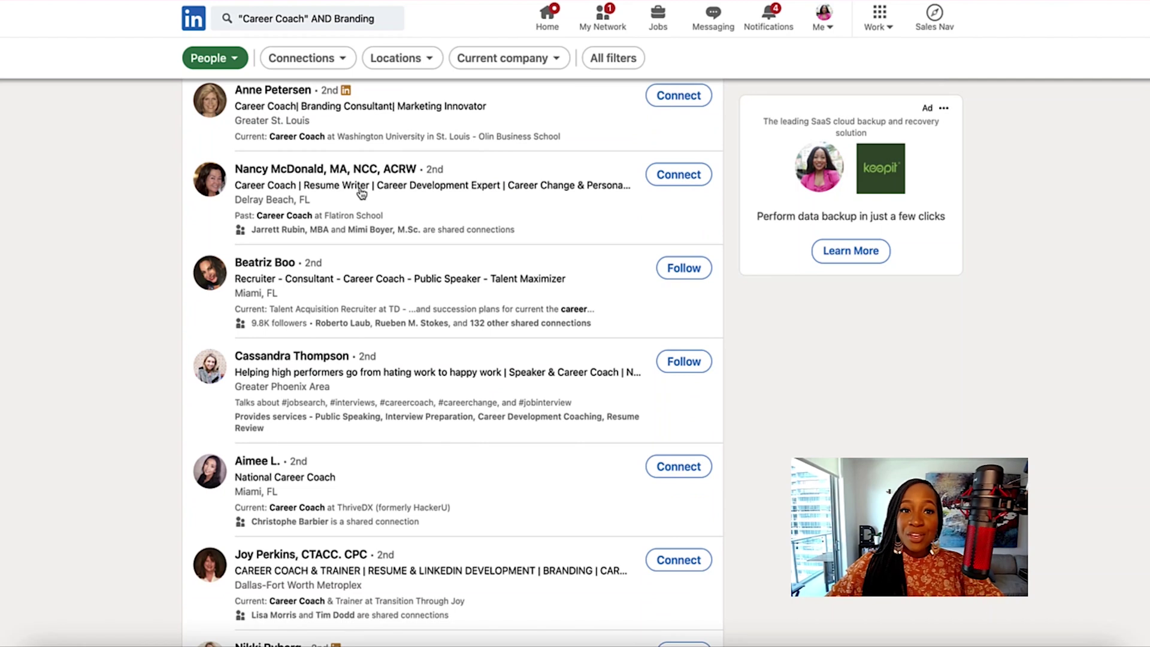
# Look through the headlines of the profiles matching "Career Coach" AND Branding in the people results
pyautogui.scroll(-1, 361, 192)
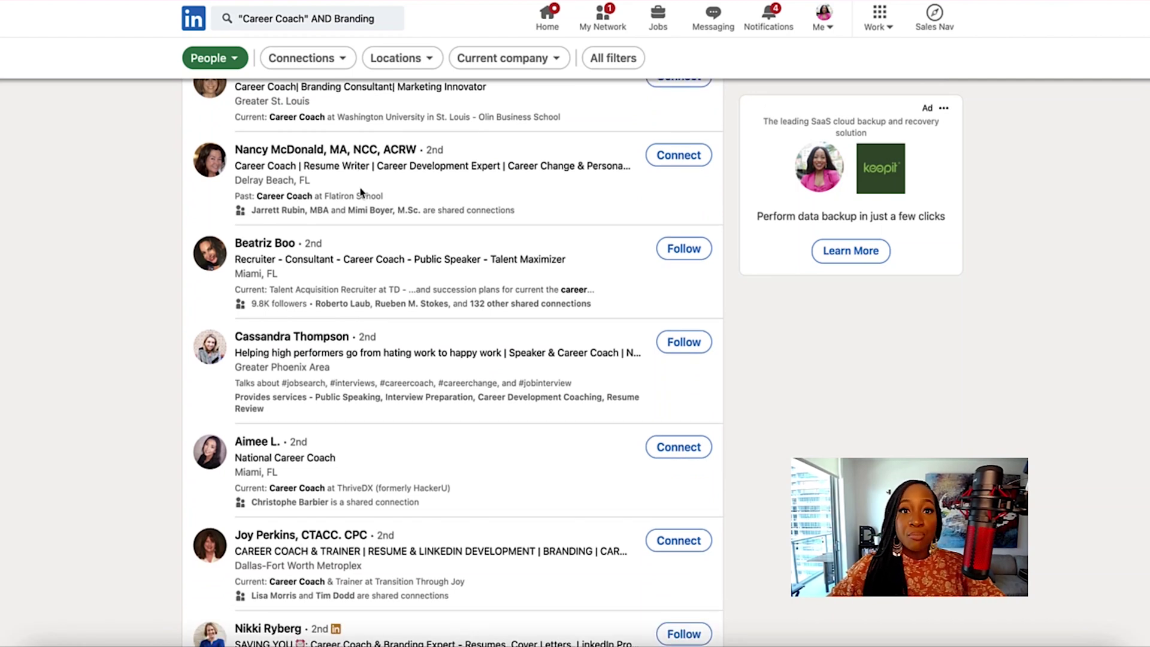
pyautogui.scroll(-1, 362, 191)
pyautogui.scroll(1, 312, 180)
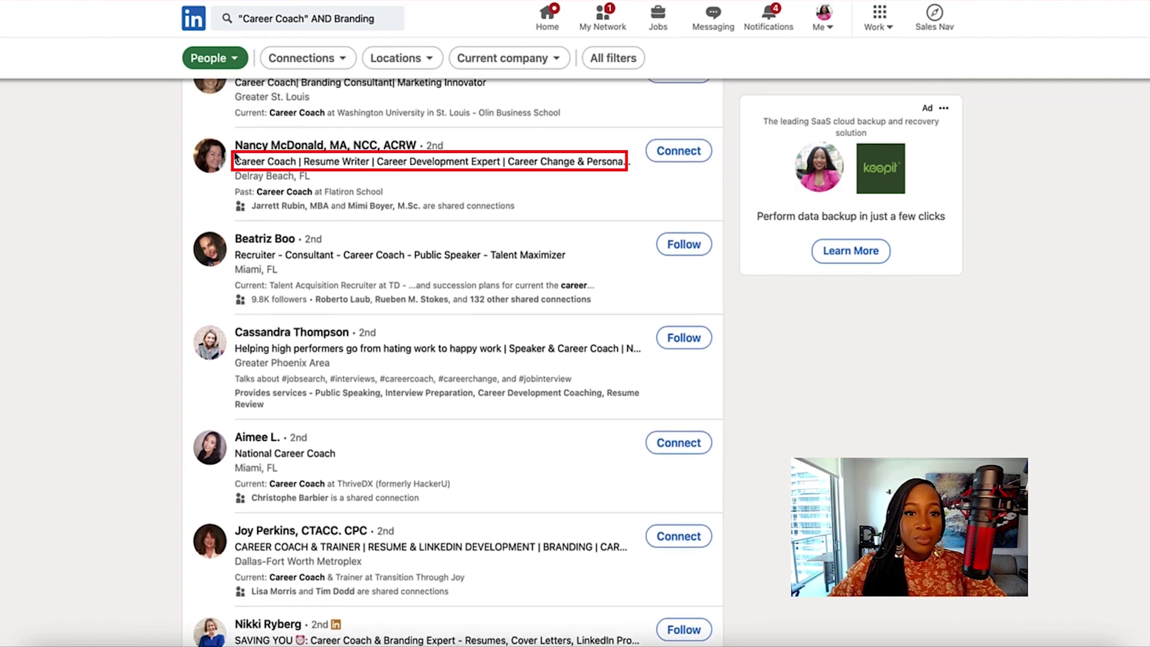
pyautogui.scroll(3, 316, 246)
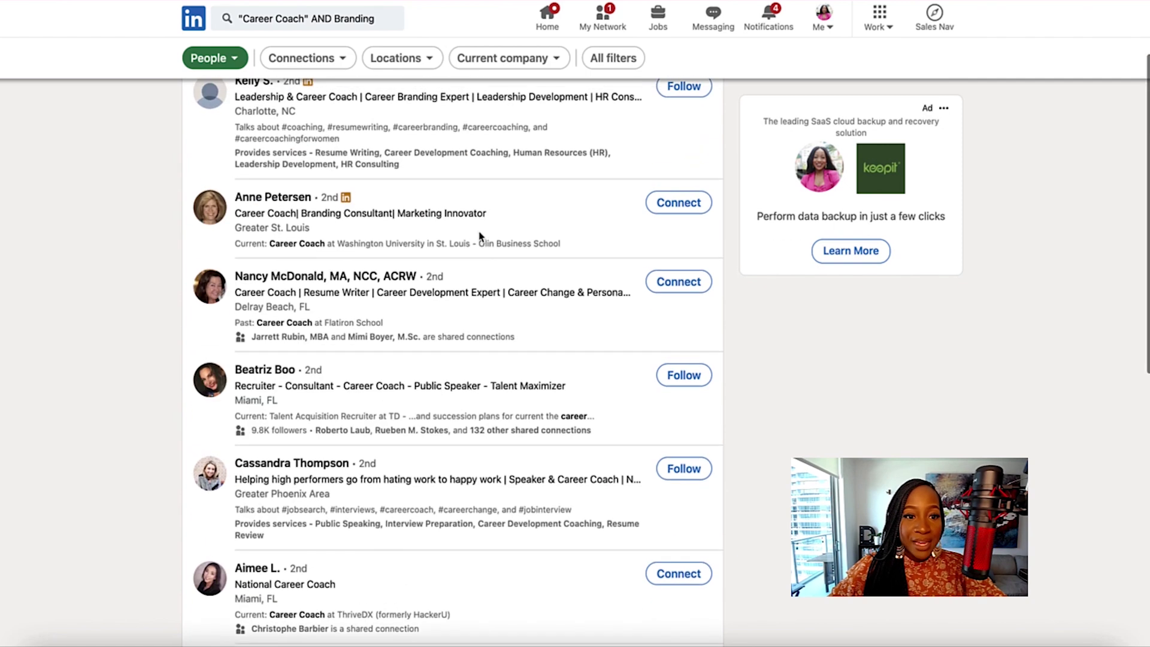
pyautogui.scroll(3, 315, 246)
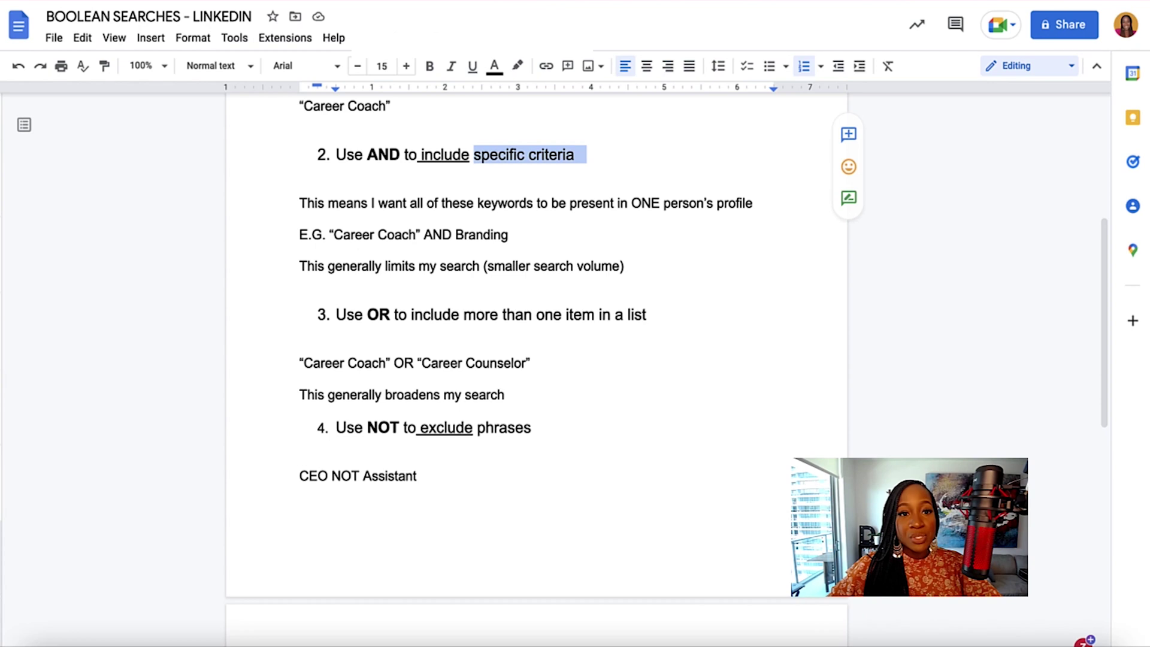
# Switch to the Google Docs notes and read rule 3 on OR with its "Career Coach" OR "Career Counselor" example
pyautogui.scroll(-3, 457, 329)
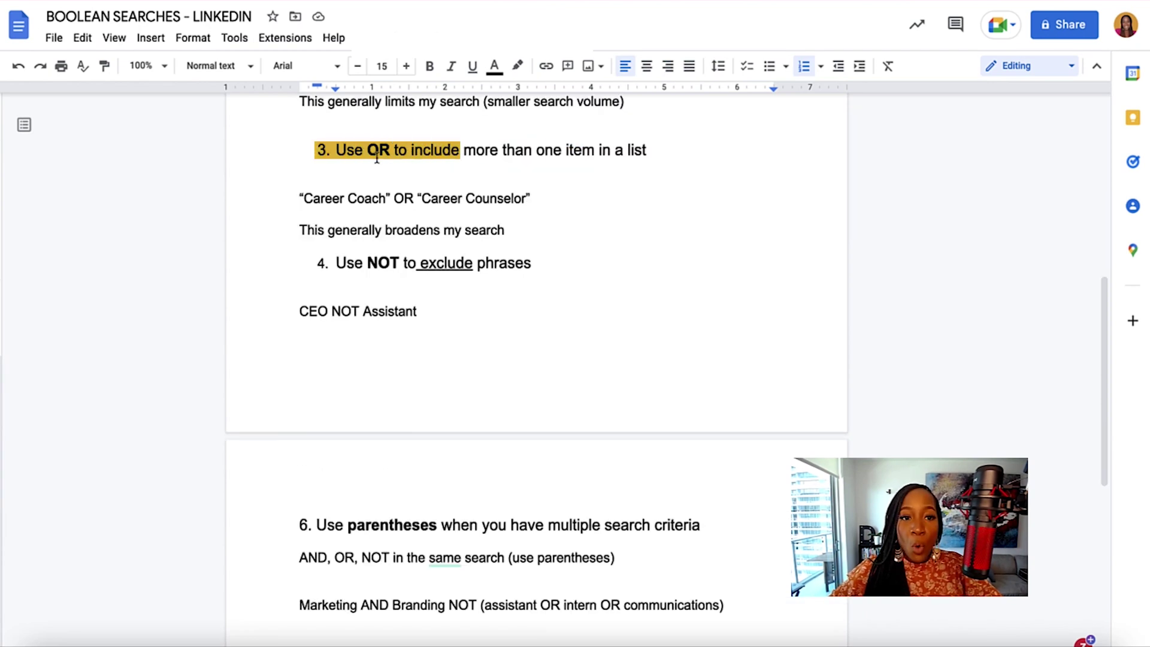
pyautogui.moveTo(335, 153); pyautogui.dragTo(640, 162)
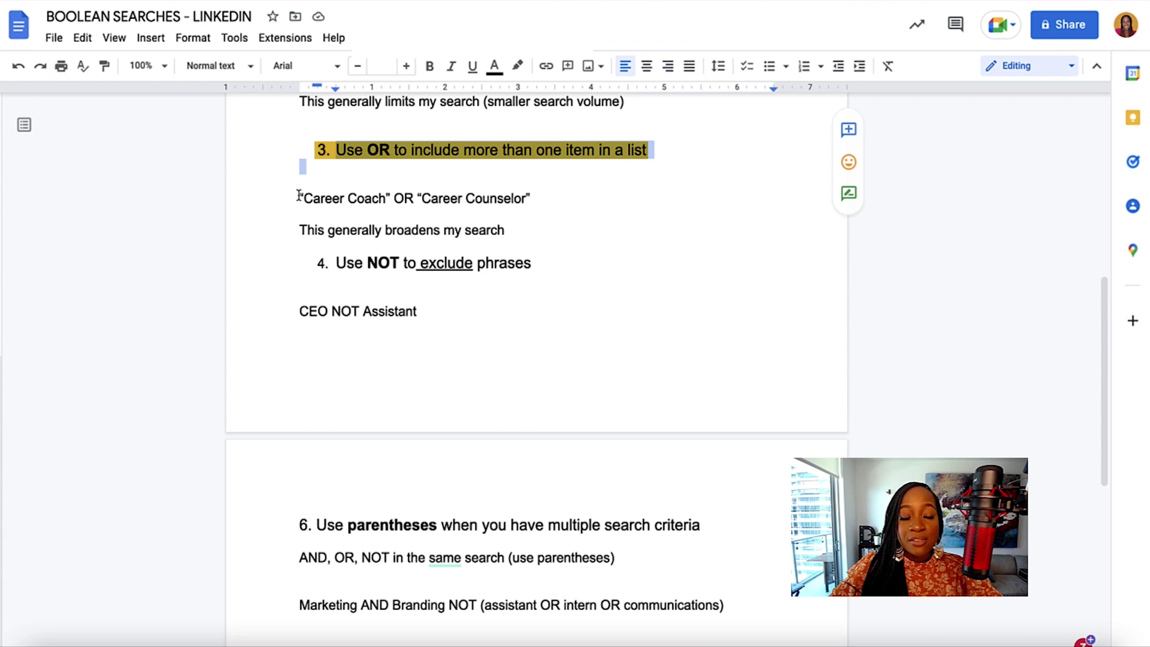
pyautogui.moveTo(298, 196); pyautogui.dragTo(539, 198)
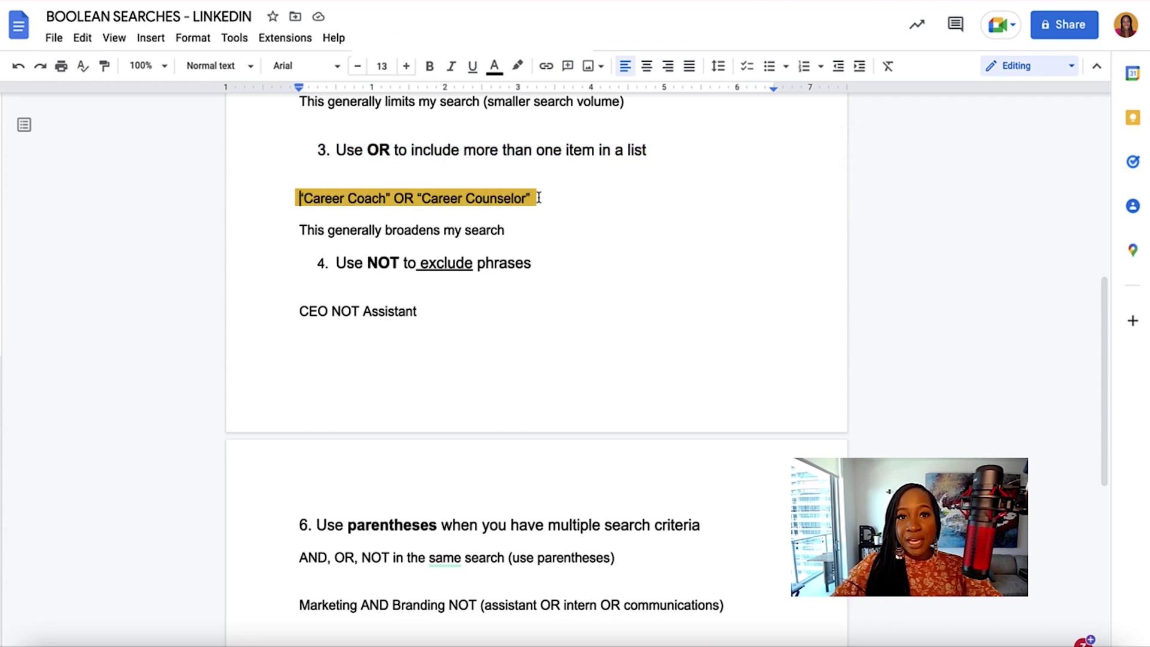
pyautogui.moveTo(415, 198); pyautogui.dragTo(395, 197)
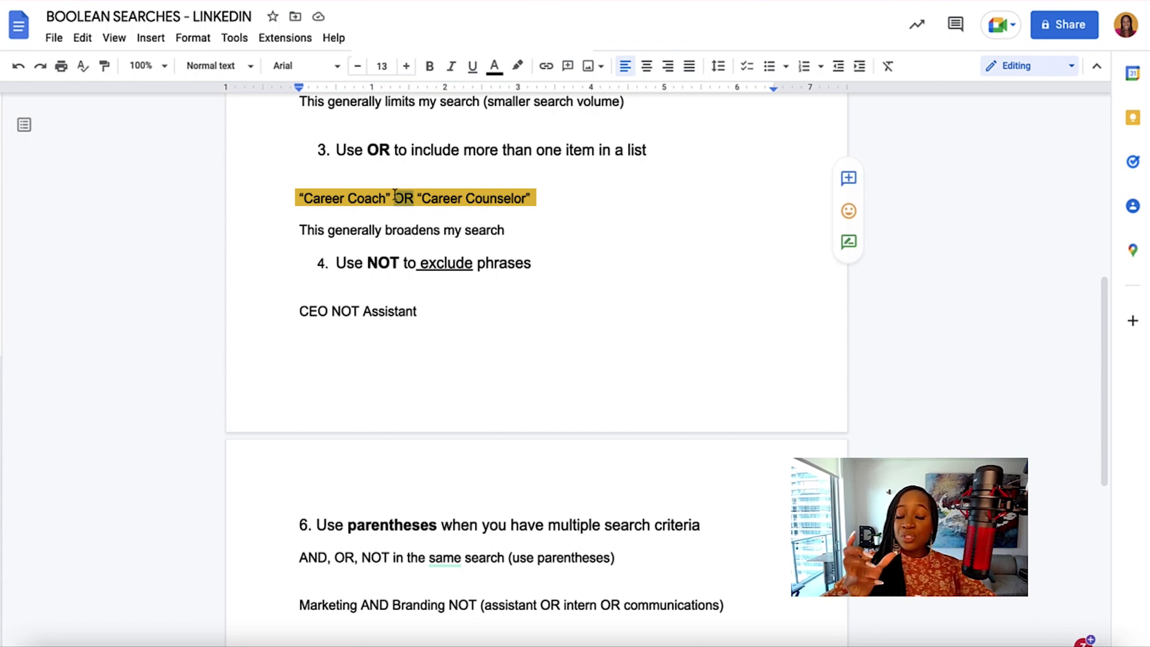
# Copy the "Career Coach" OR "Career Counselor" example from the notes and run it as the LinkedIn people search
pyautogui.moveTo(535, 199); pyautogui.dragTo(296, 197)
pyautogui.hotkey('ctrl', 'c')
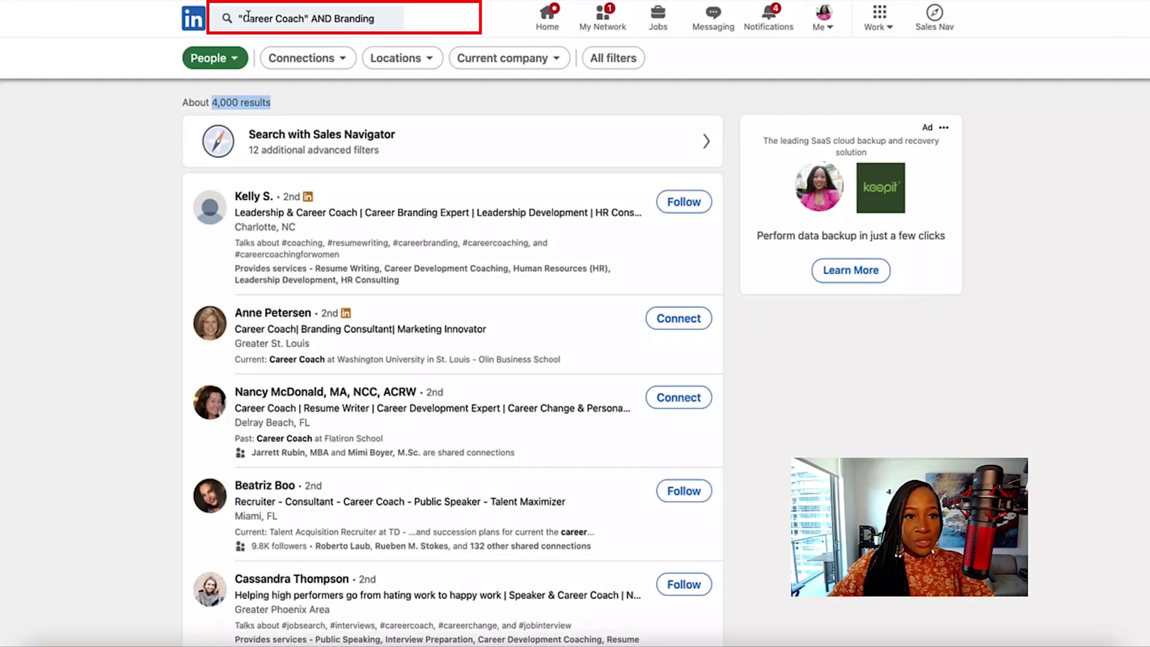
pyautogui.click(247, 16)
pyautogui.hotkey('ctrl', 'a')
pyautogui.hotkey('ctrl', 'v')
pyautogui.press('Return')
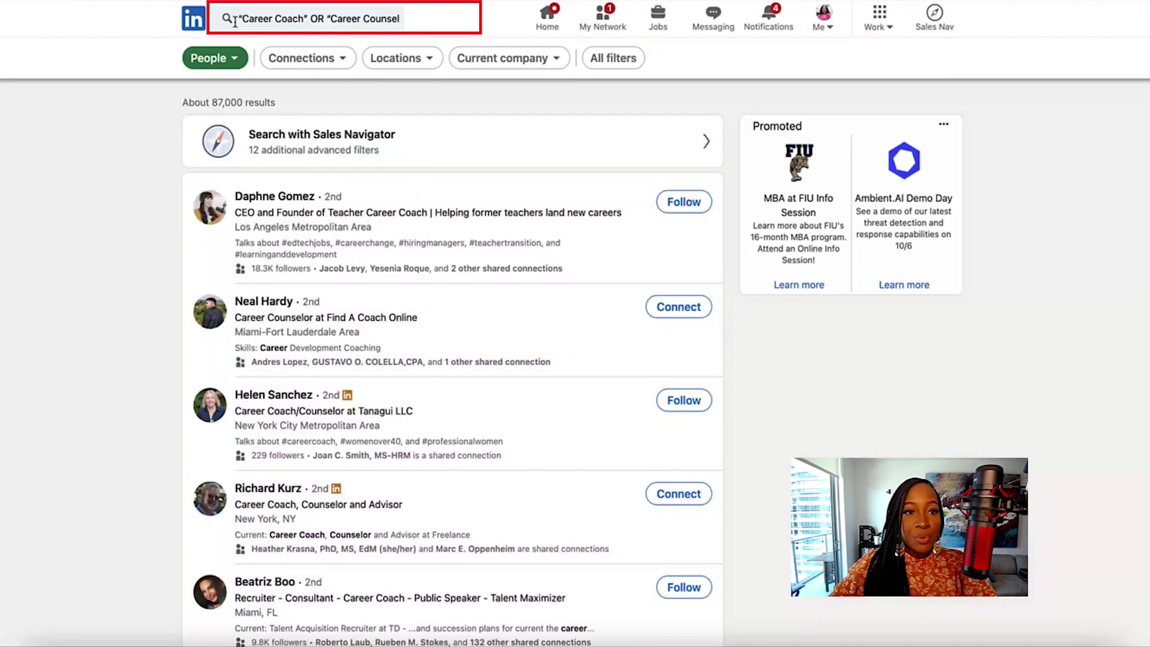
# Review the OR query and its matching LinkedIn profiles, and return to the Google Docs notes to read the line on OR's effect
pyautogui.click(329, 18)
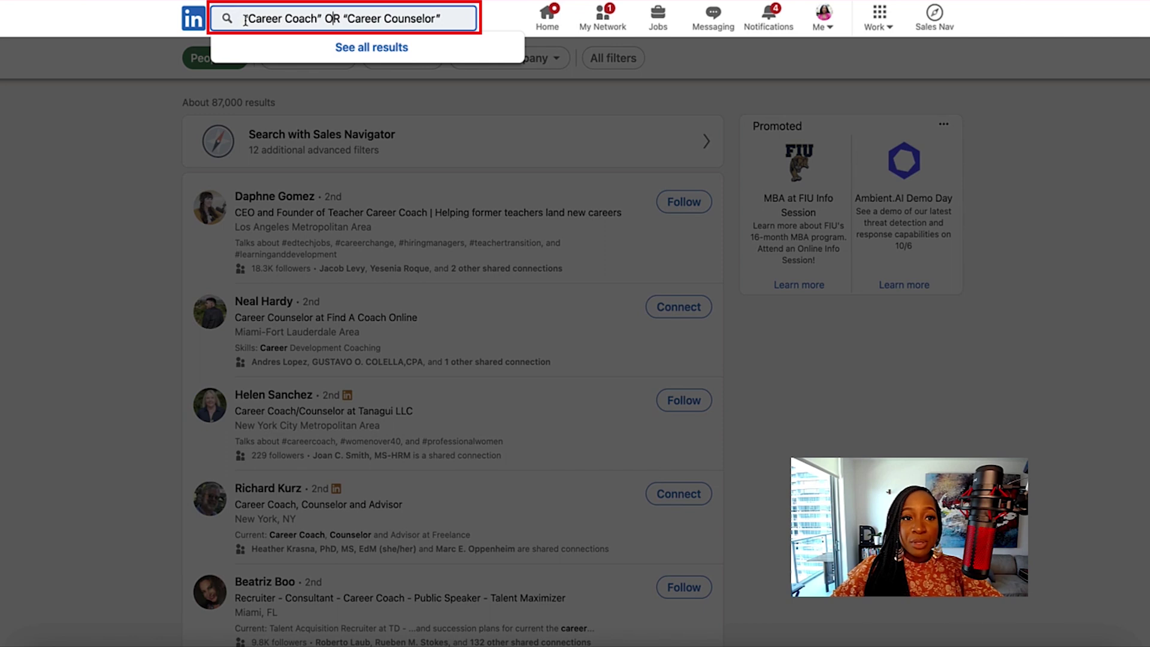
pyautogui.moveTo(245, 18); pyautogui.dragTo(471, 17)
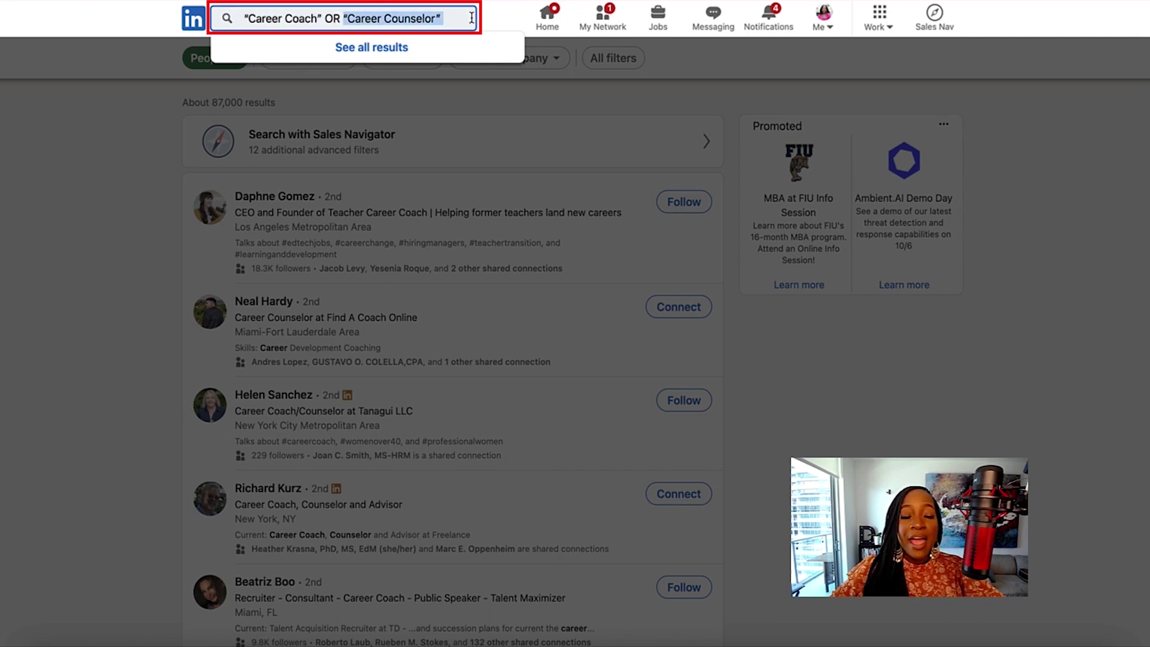
pyautogui.click(423, 231)
pyautogui.scroll(-1, 424, 231)
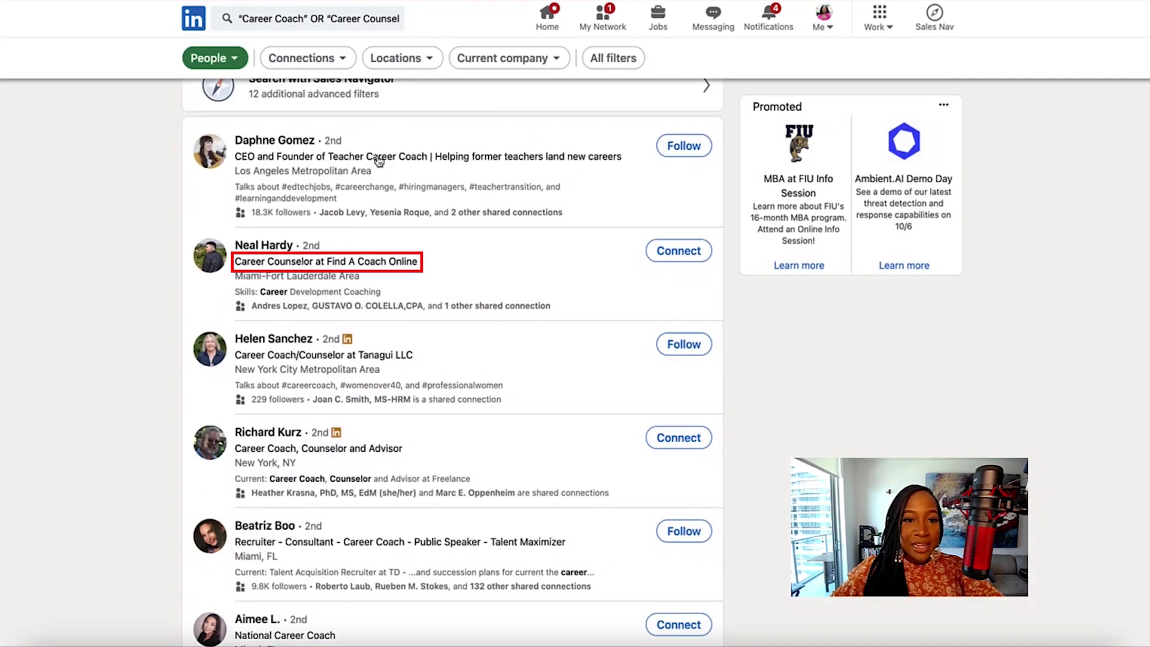
pyautogui.scroll(-2, 414, 160)
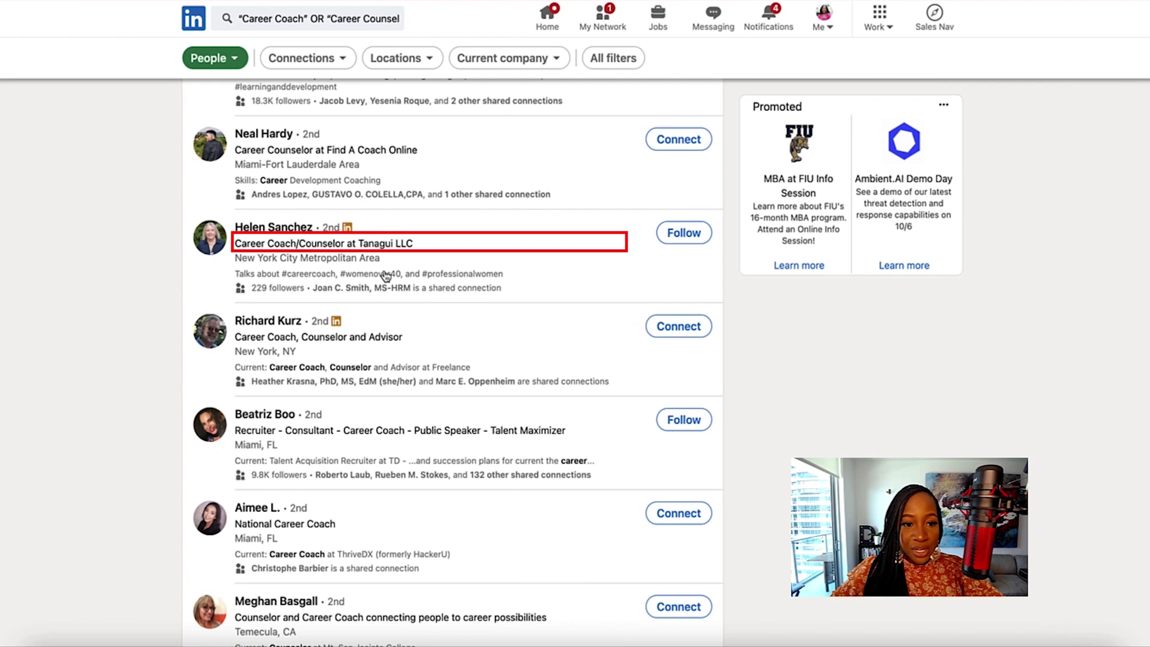
pyautogui.scroll(-4, 385, 272)
pyautogui.scroll(-4, 347, 350)
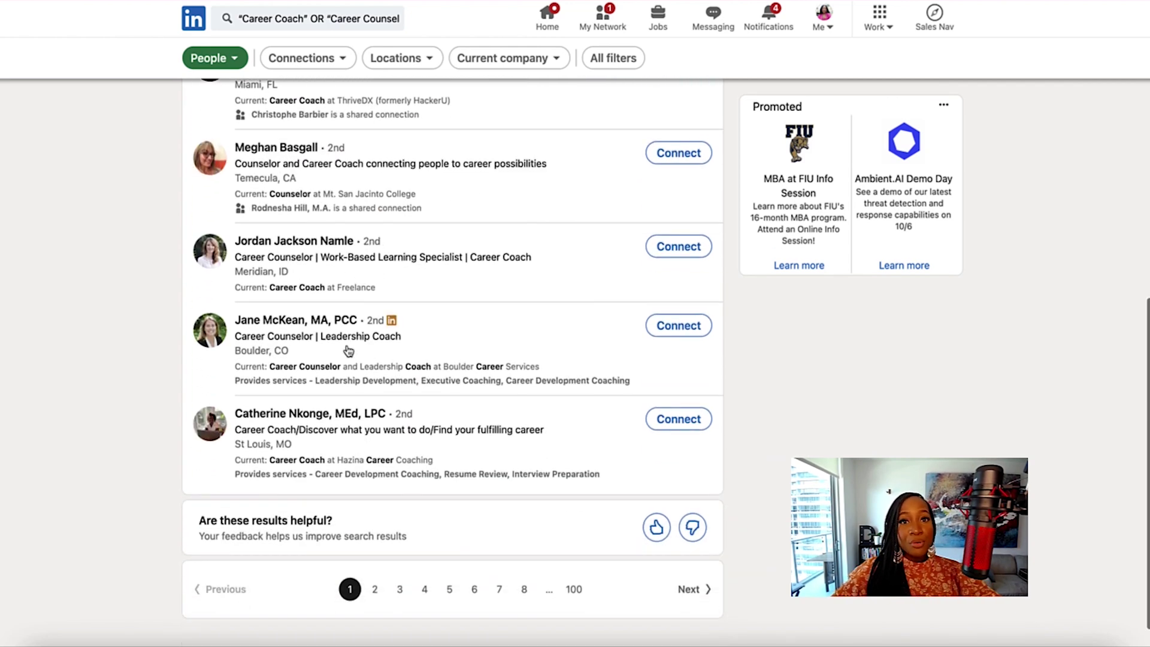
pyautogui.scroll(10, 453, 359)
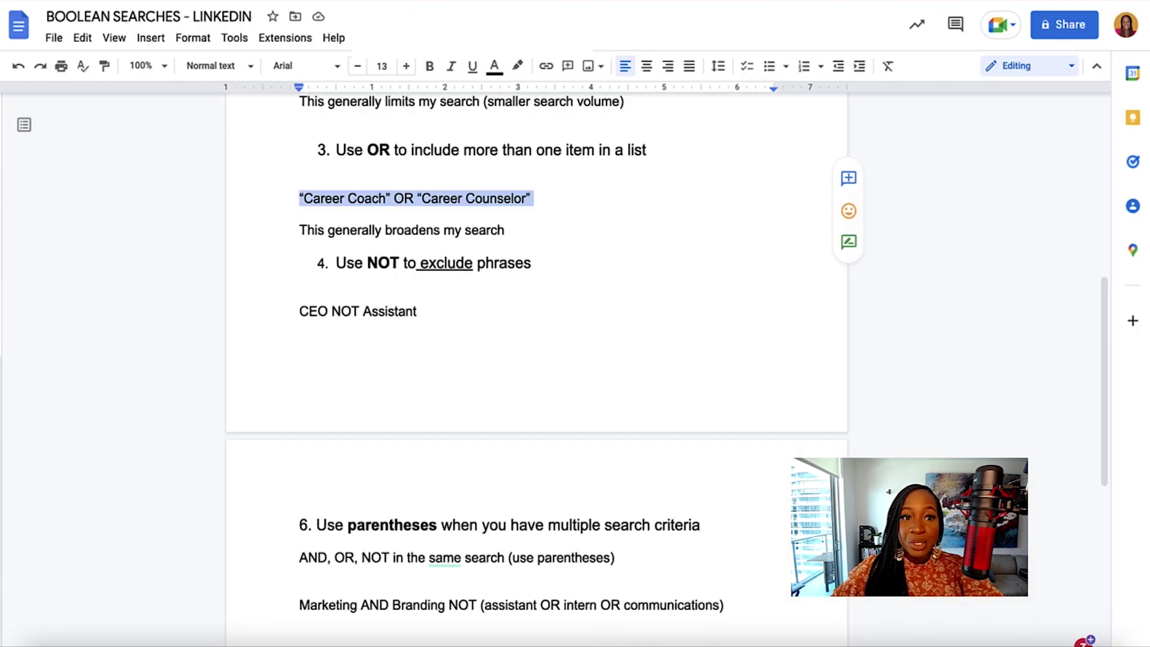
pyautogui.moveTo(300, 230); pyautogui.dragTo(518, 230)
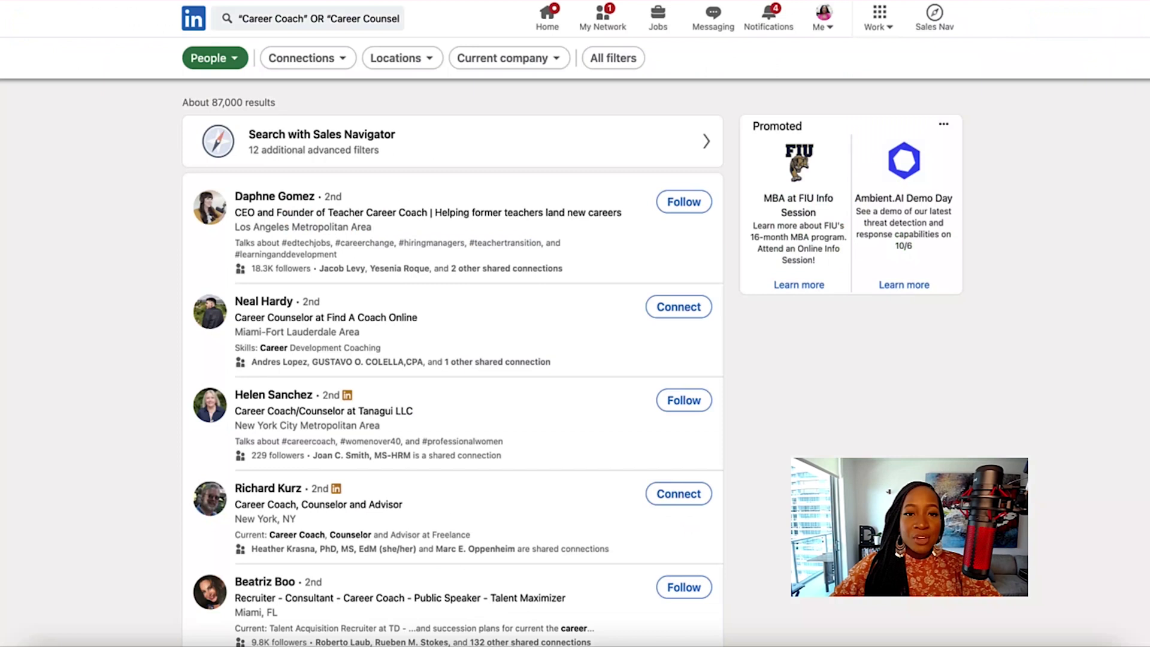
# Switch to LinkedIn, remove OR "Career Counselor" from the query and run the people search for "Career Coach" alone
pyautogui.moveTo(305, 18); pyautogui.dragTo(456, 20)
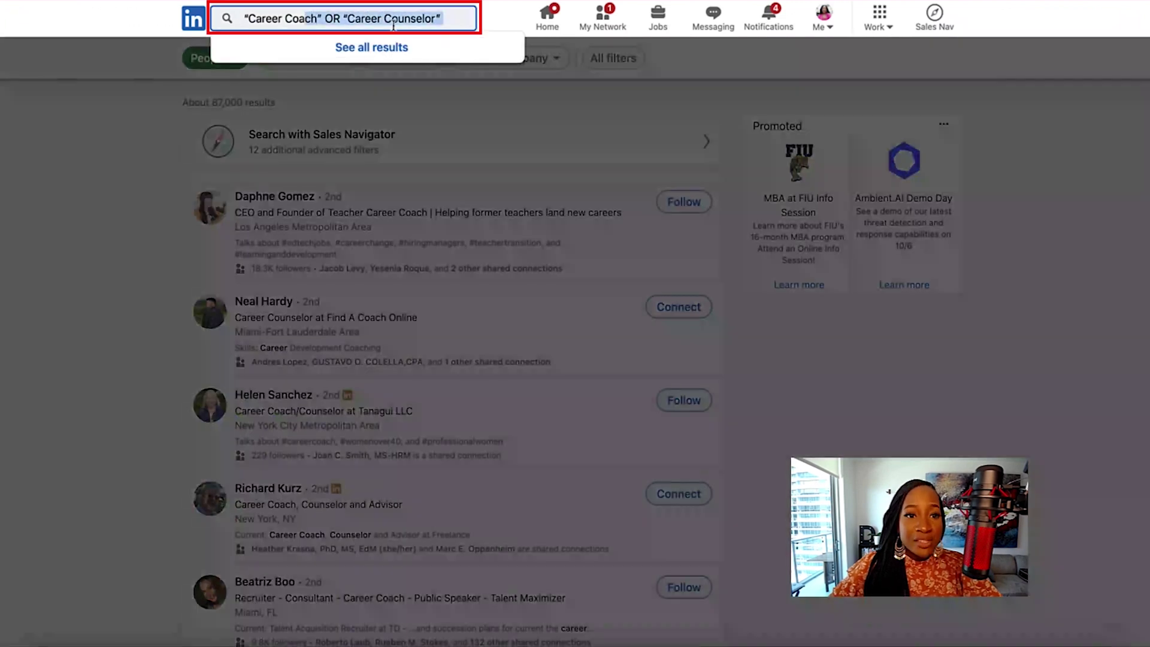
pyautogui.click(412, 23)
pyautogui.moveTo(322, 19); pyautogui.dragTo(462, 20)
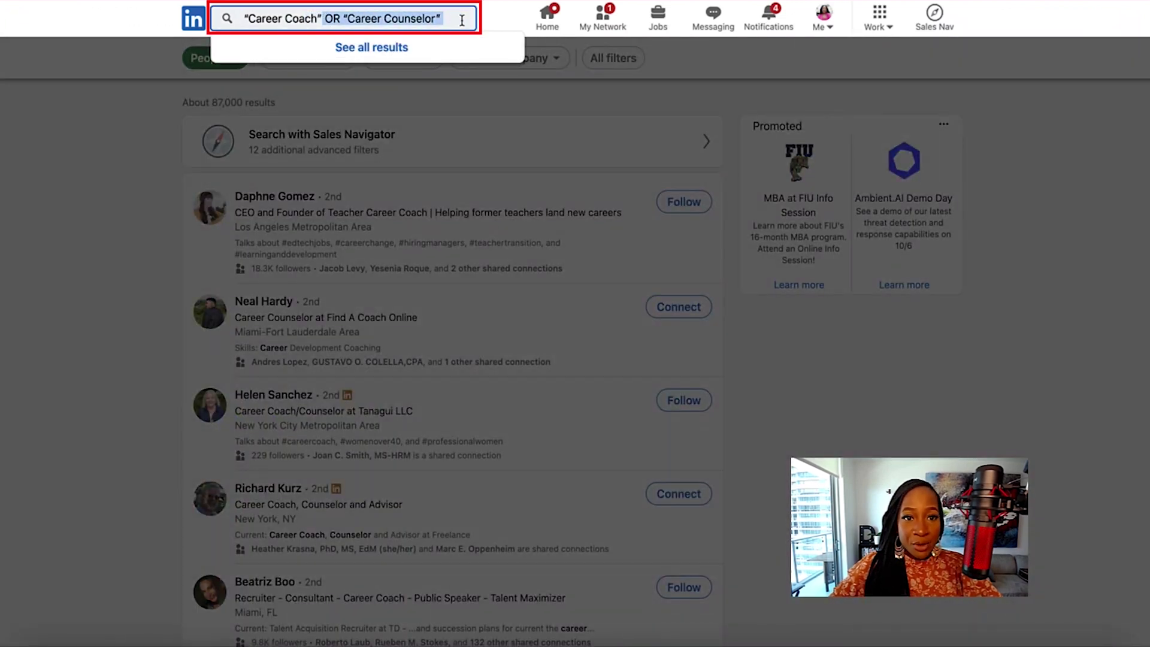
pyautogui.press('BackSpace')
pyautogui.press('Return')
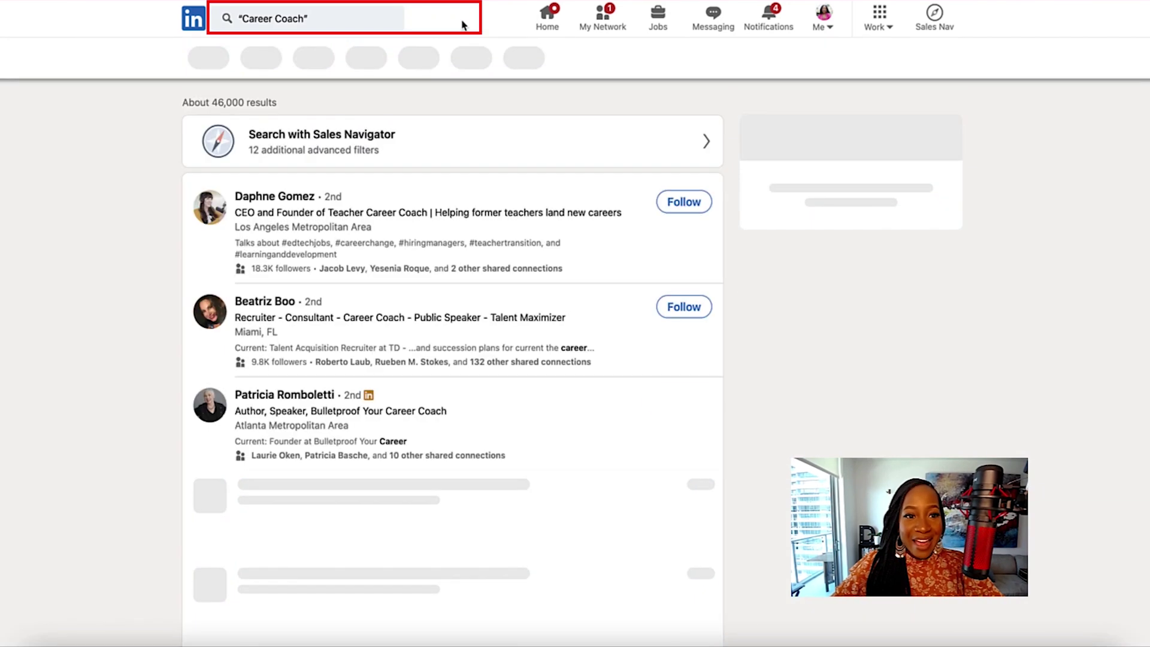
# Extend the people search to "Career Coach" OR "Career Counselor", run it and check the number of results
pyautogui.click(331, 18)
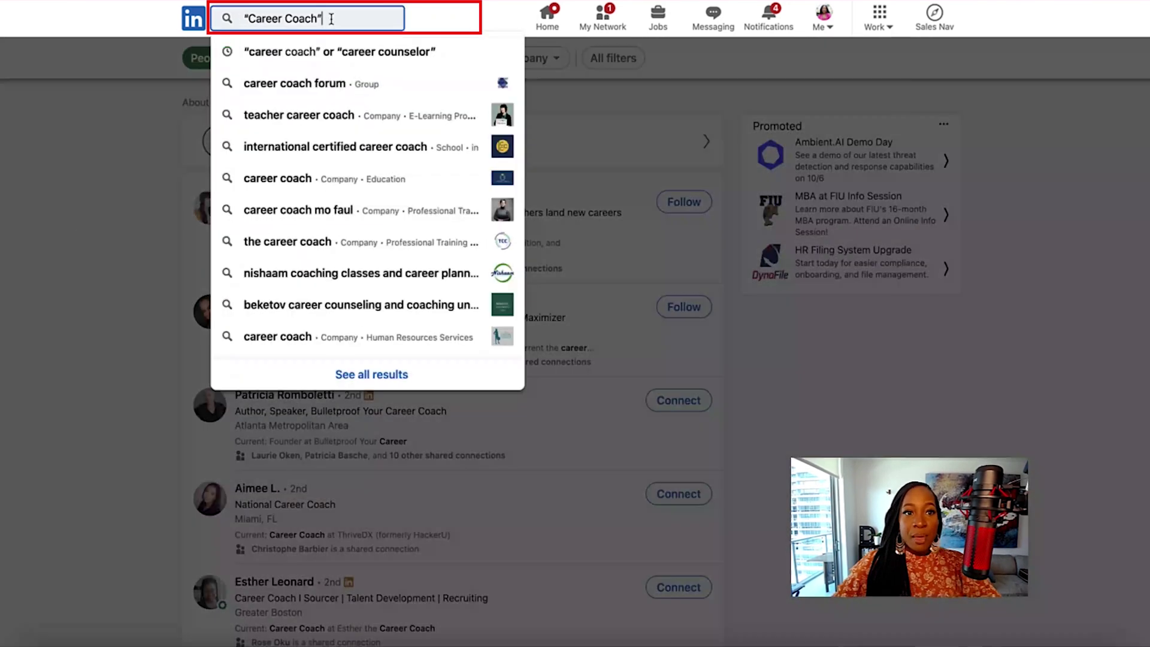
pyautogui.write('OR')
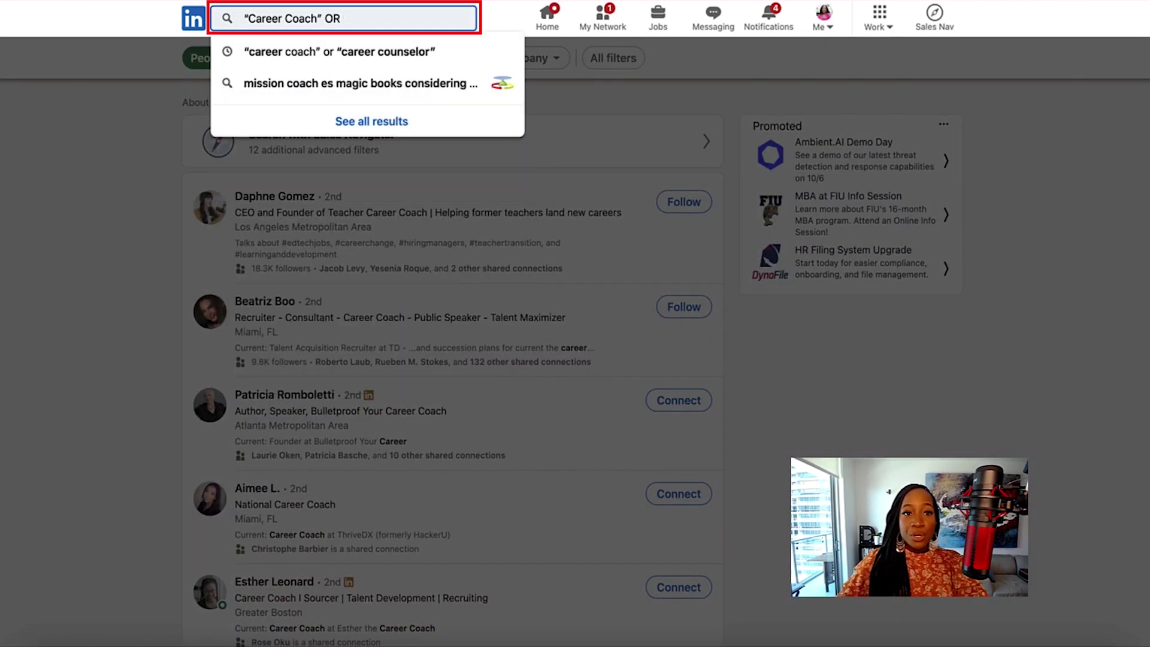
pyautogui.write(' "Career')
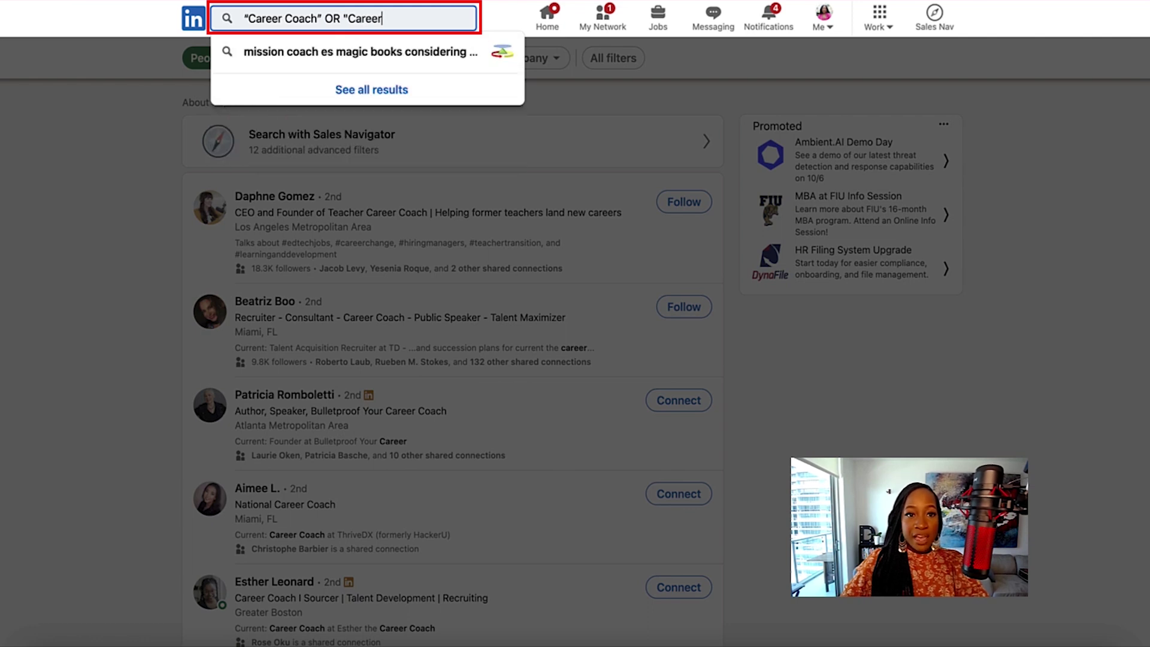
pyautogui.write(' Counselor"')
pyautogui.press('Return')
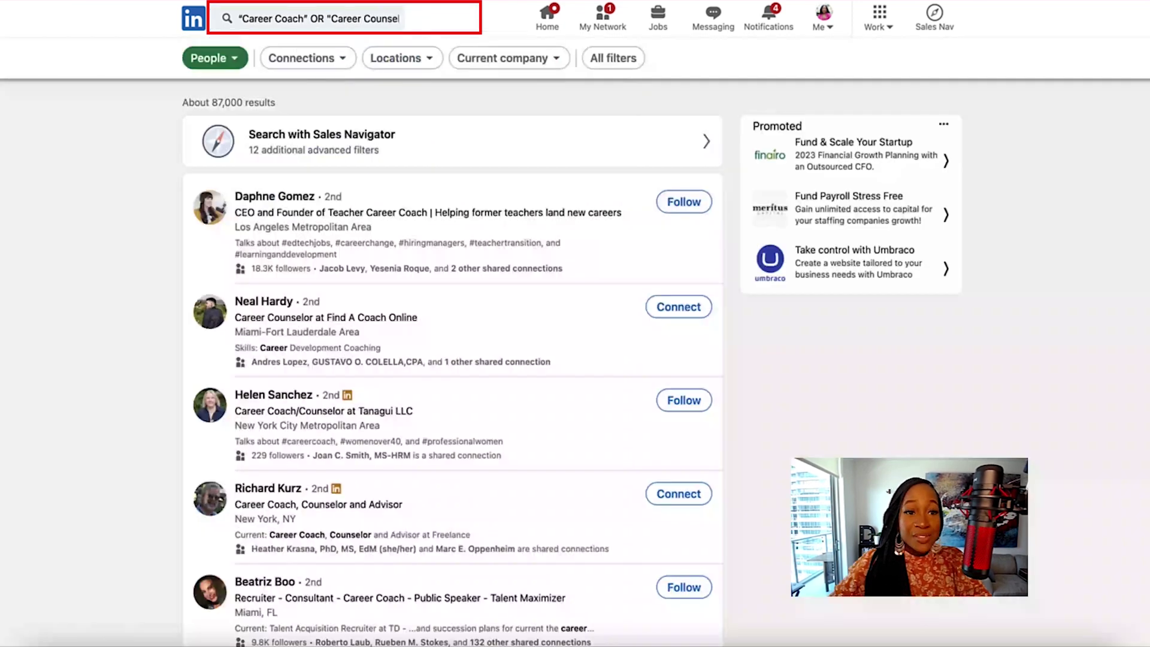
pyautogui.doubleClick(220, 103)
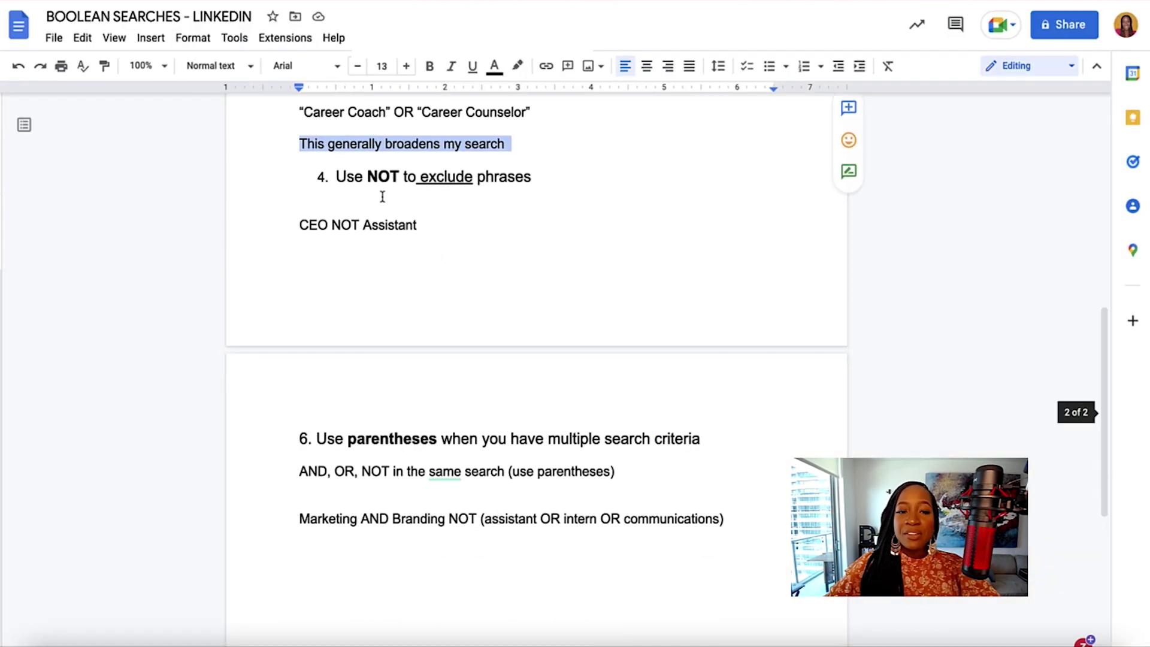
# Read rule 4 on NOT and its CEO NOT Assistant example in the Google Docs notes, and return to LinkedIn
pyautogui.moveTo(336, 180); pyautogui.dragTo(541, 177)
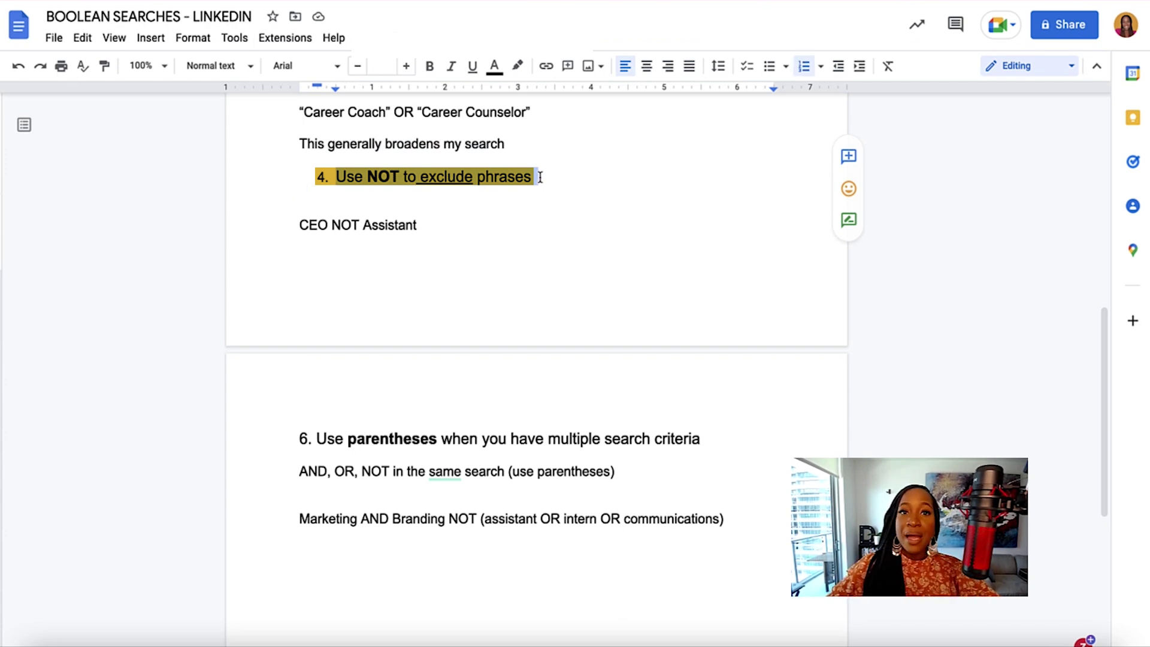
pyautogui.moveTo(292, 224); pyautogui.dragTo(426, 226)
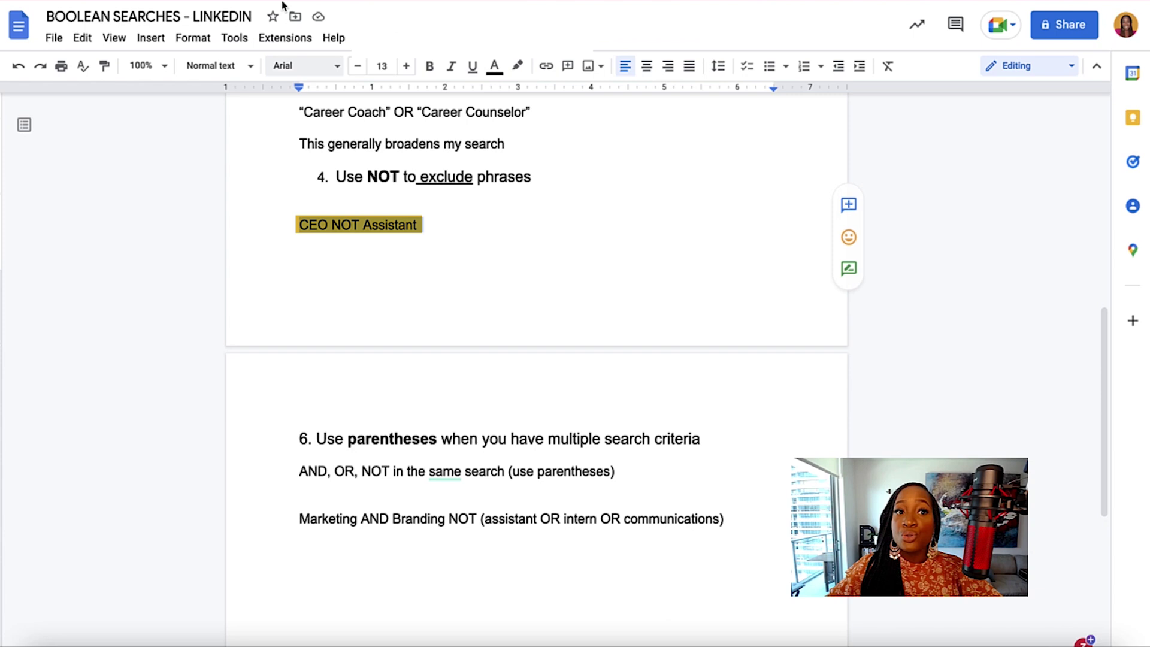
pyautogui.hotkey('ctrl', 'Tab')
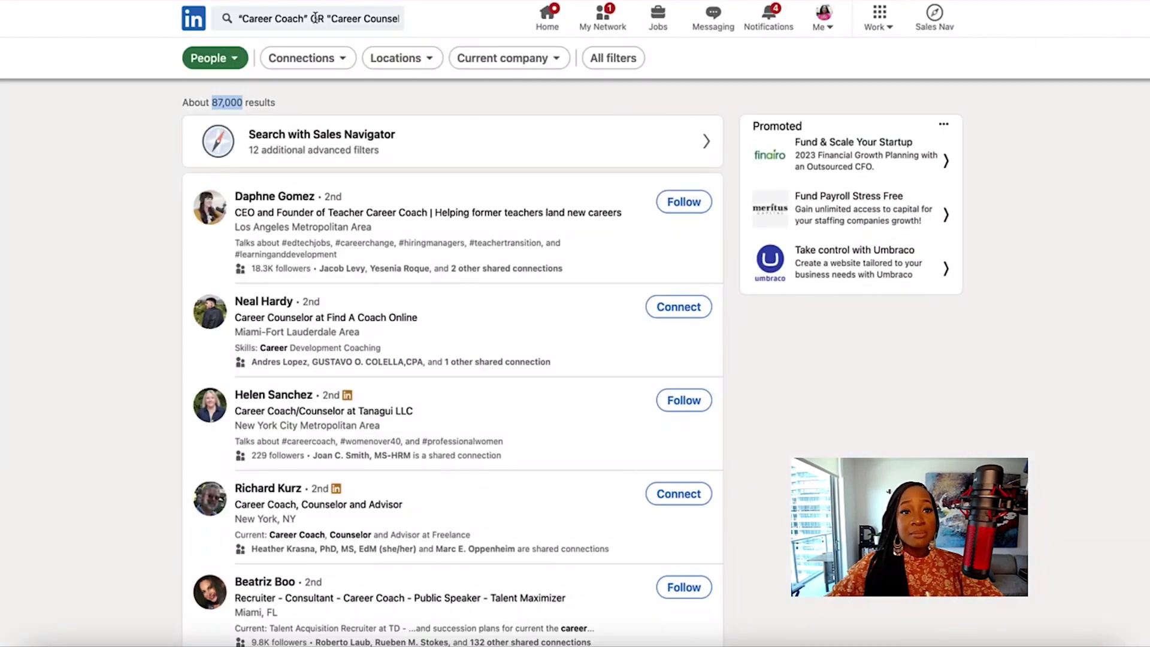
# Replace the people search query with CEO NOT Assistant and run it
pyautogui.tripleClick(316, 18)
pyautogui.write('CEO')
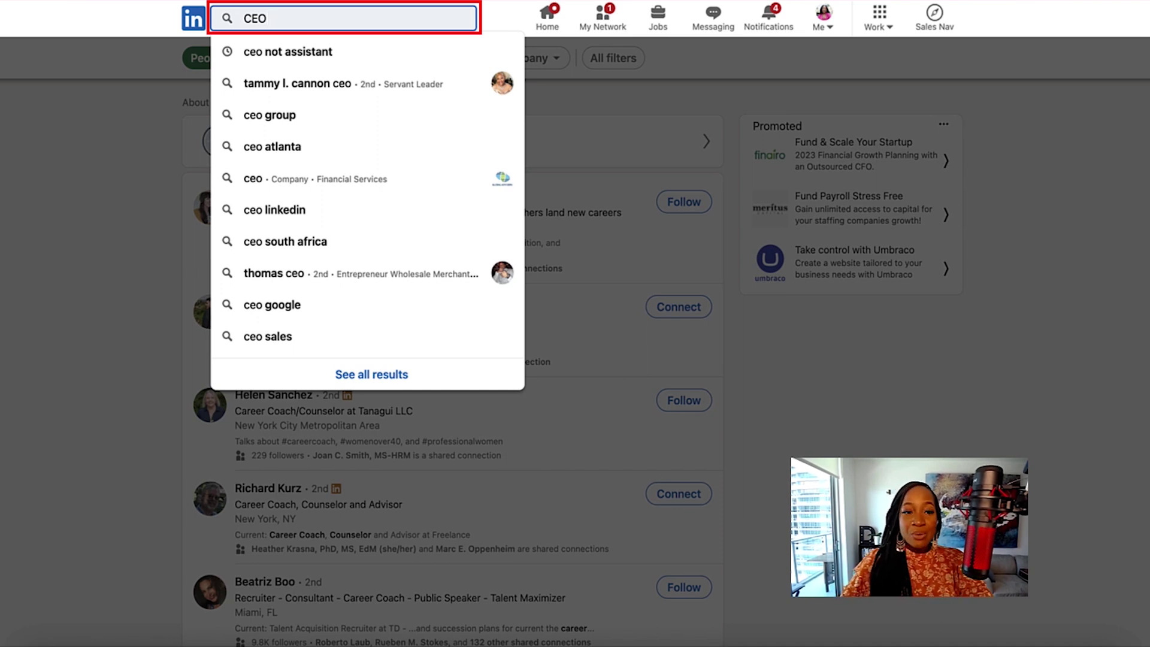
pyautogui.write('OT Assi')
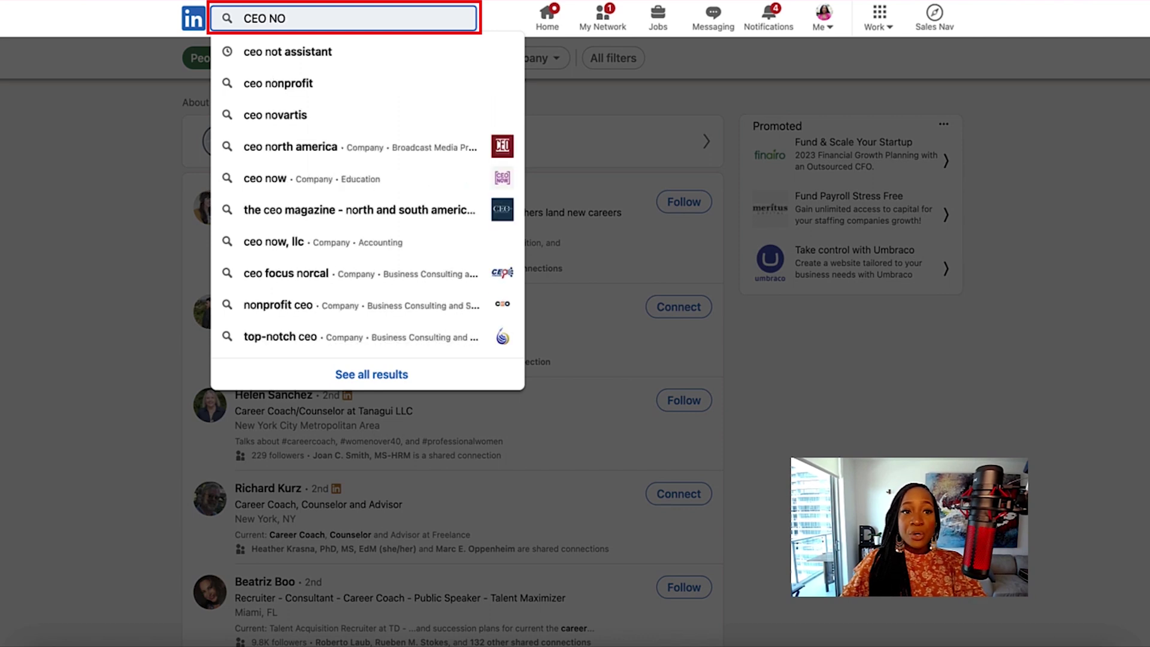
pyautogui.write('stant')
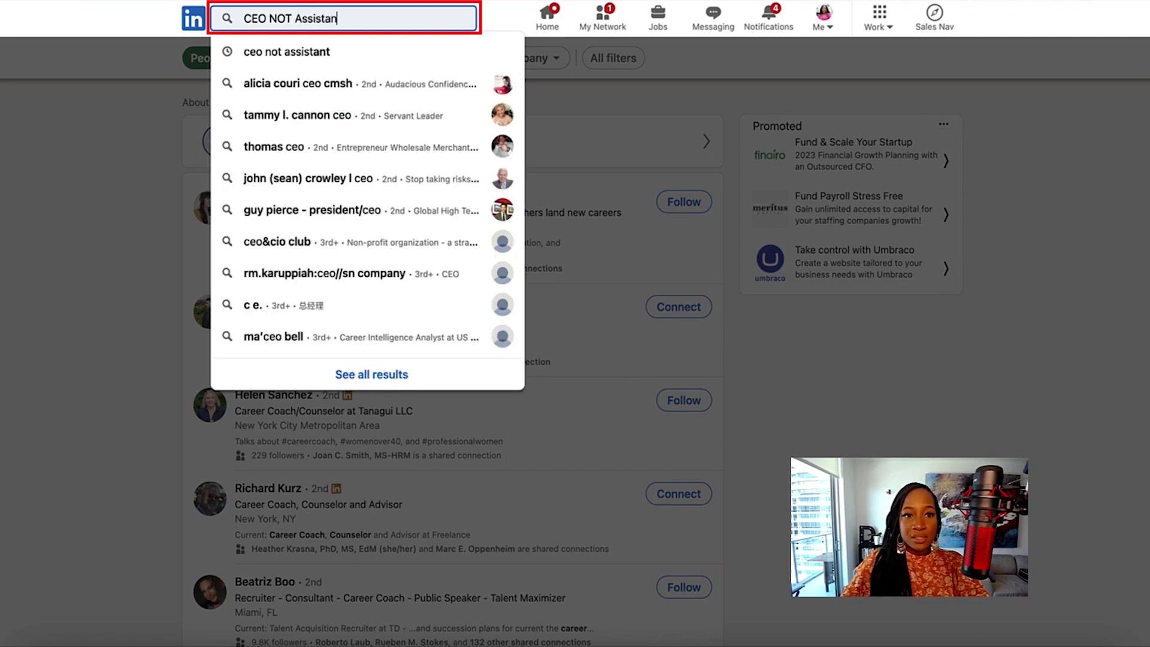
pyautogui.press('Return')
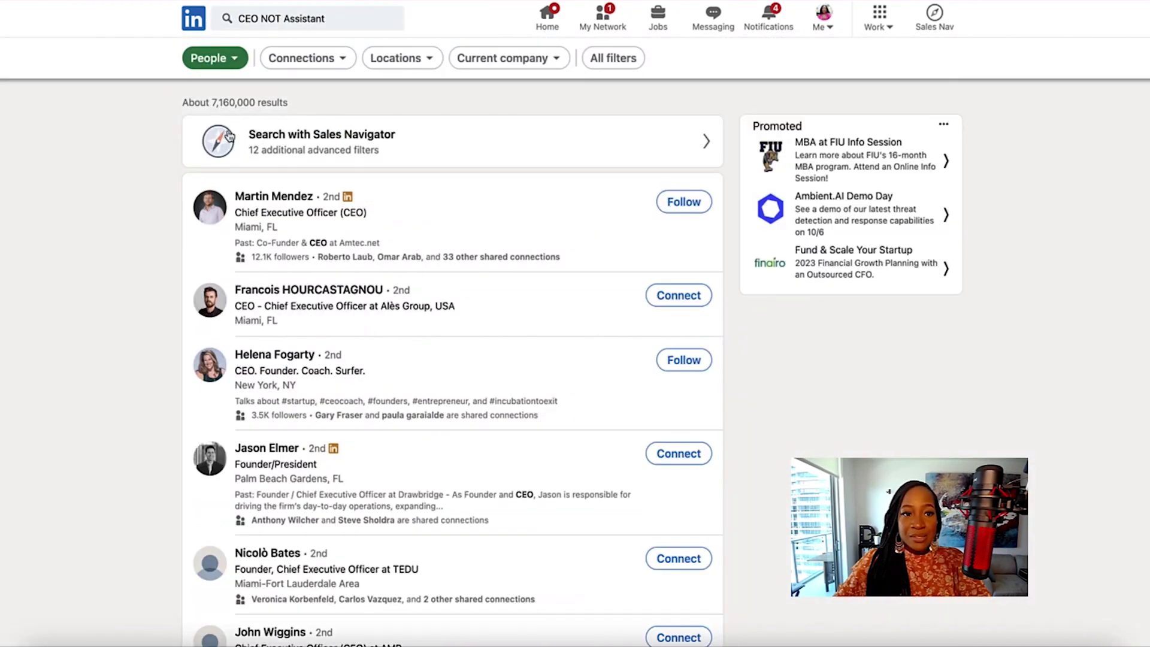
# Check the number of results for CEO NOT Assistant and look through the matching profiles on the first page
pyautogui.doubleClick(218, 103)
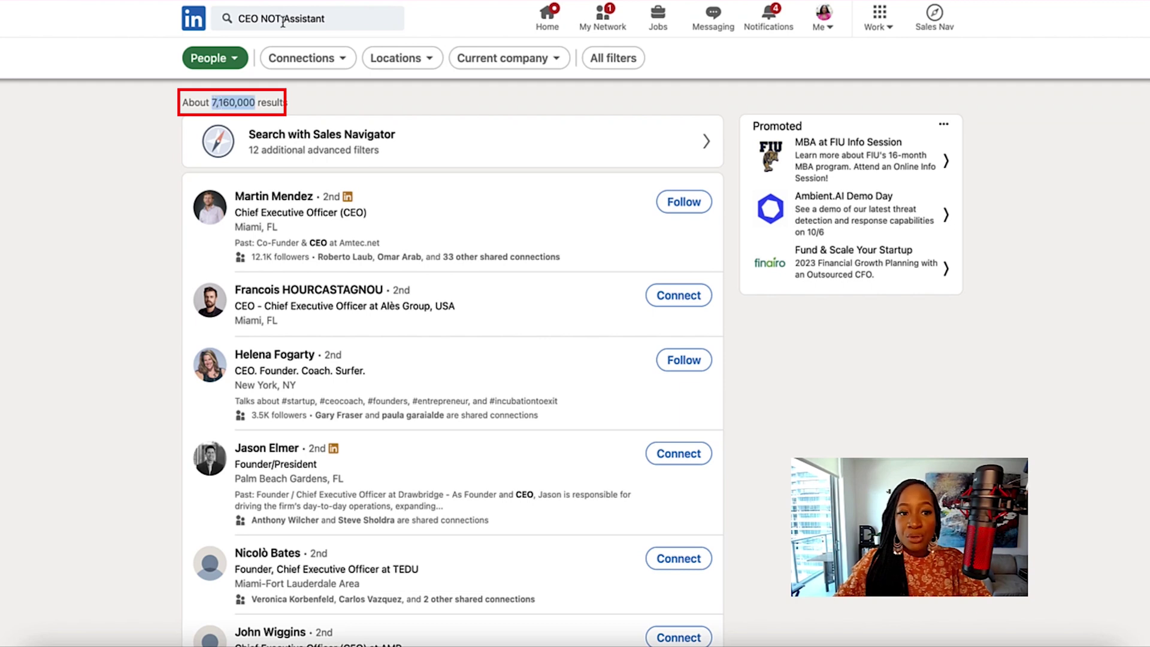
pyautogui.scroll(-7, 322, 381)
pyautogui.scroll(-5, 322, 441)
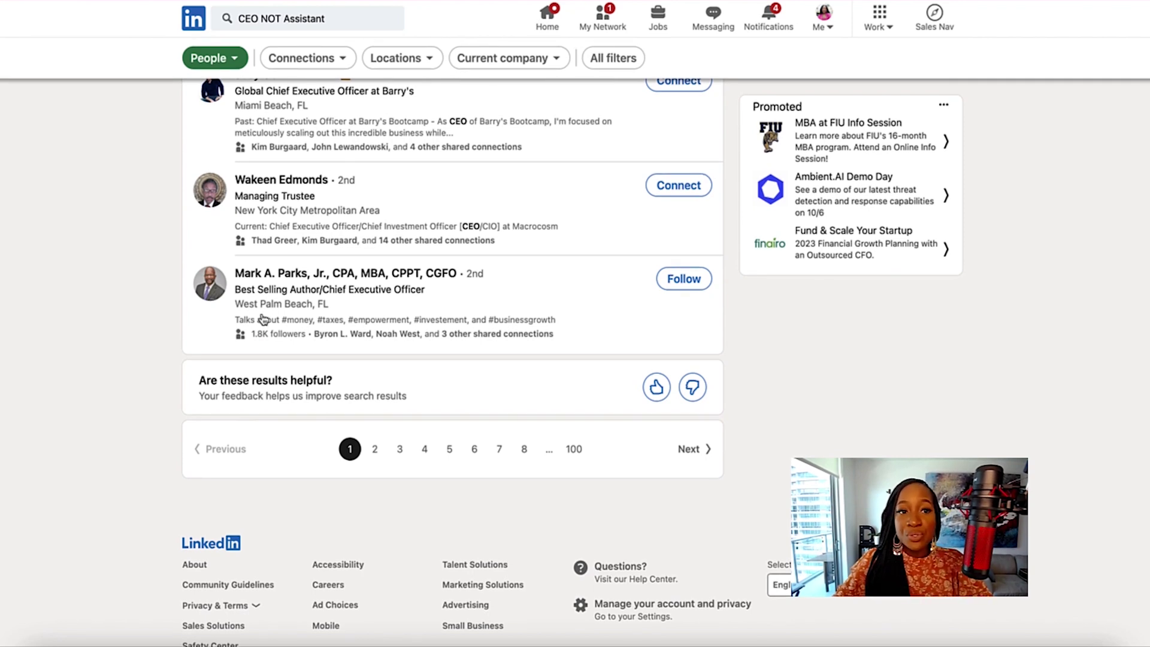
pyautogui.scroll(10, 262, 318)
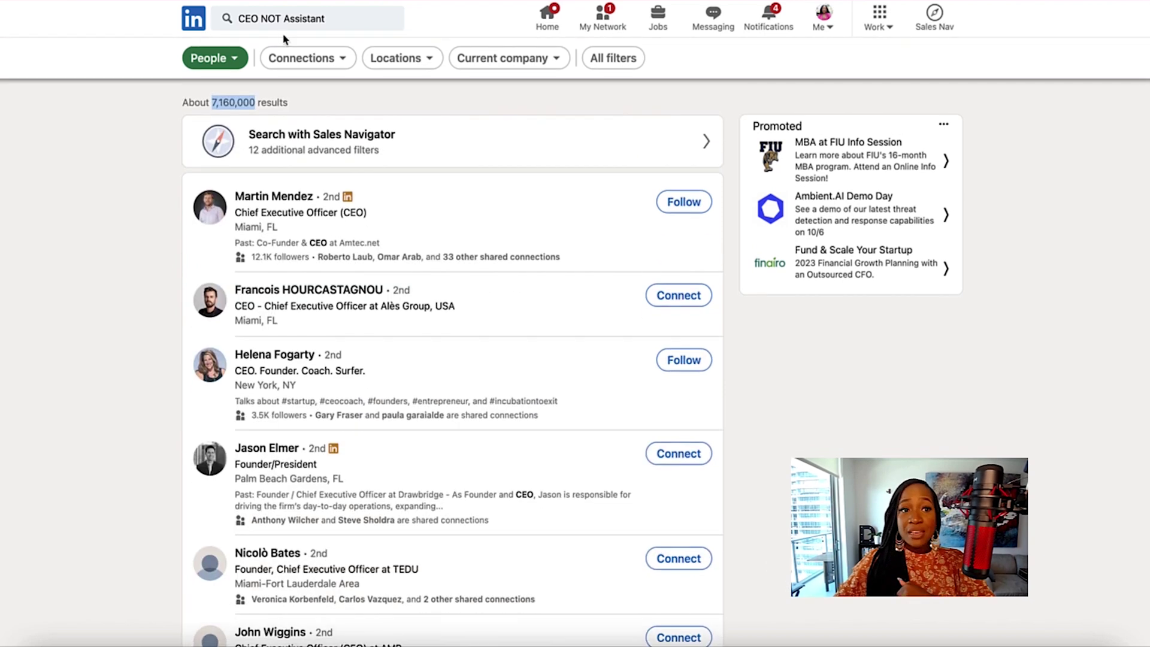
# Change the people search query to CEO NOT Owner and run it
pyautogui.click(322, 19)
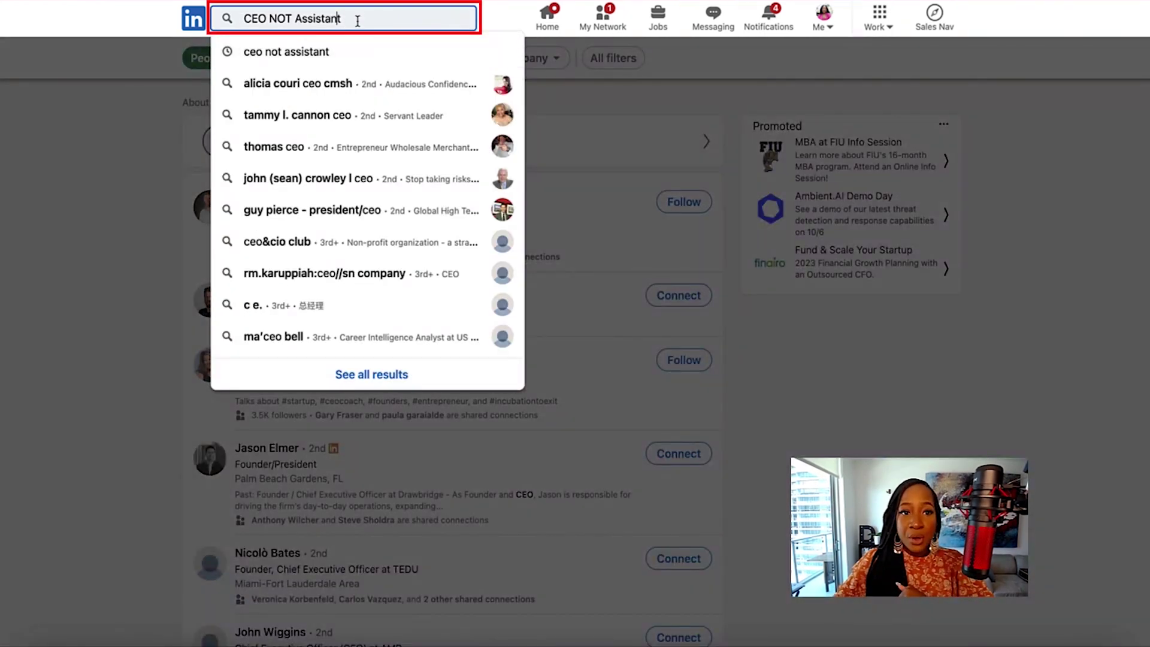
pyautogui.doubleClick(320, 18)
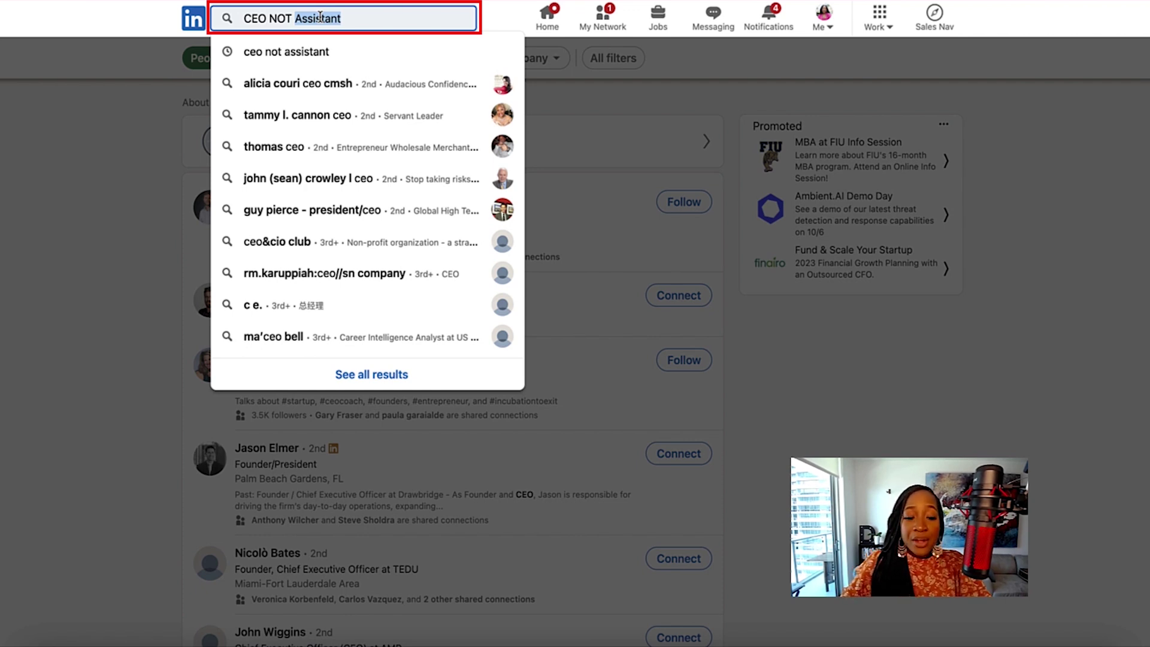
pyautogui.write('Owner')
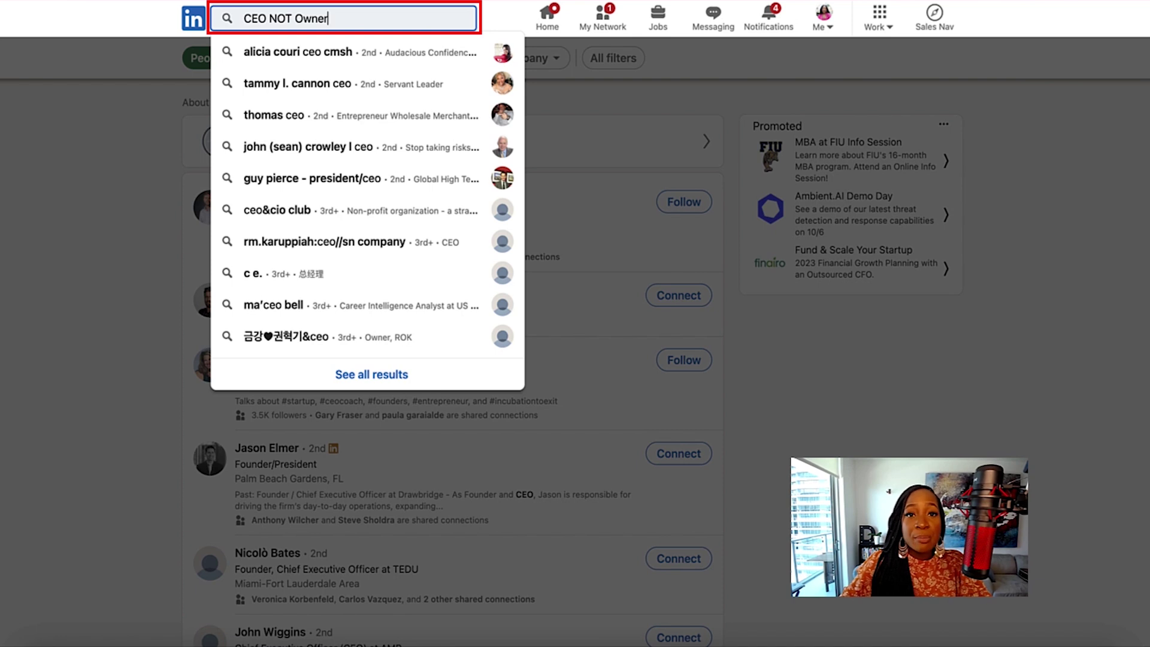
pyautogui.press('Return')
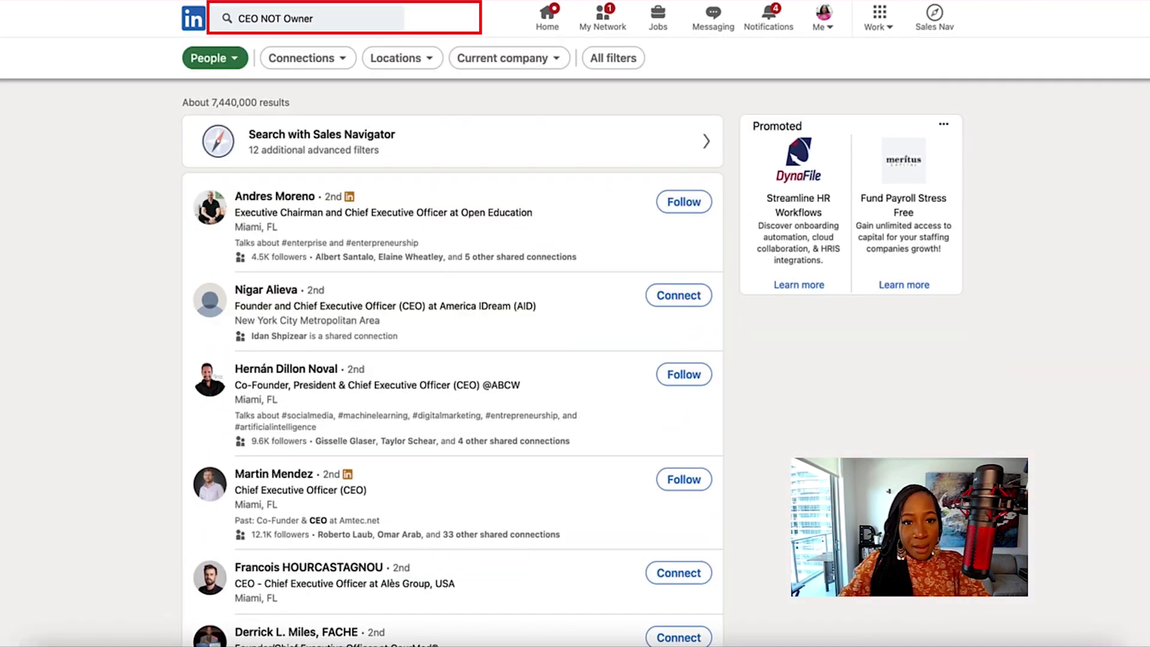
# Switch to the Google Docs notes and read rule 6 on using parentheses for multiple search criteria
pyautogui.scroll(-10, 317, 438)
pyautogui.scroll(-3, 317, 440)
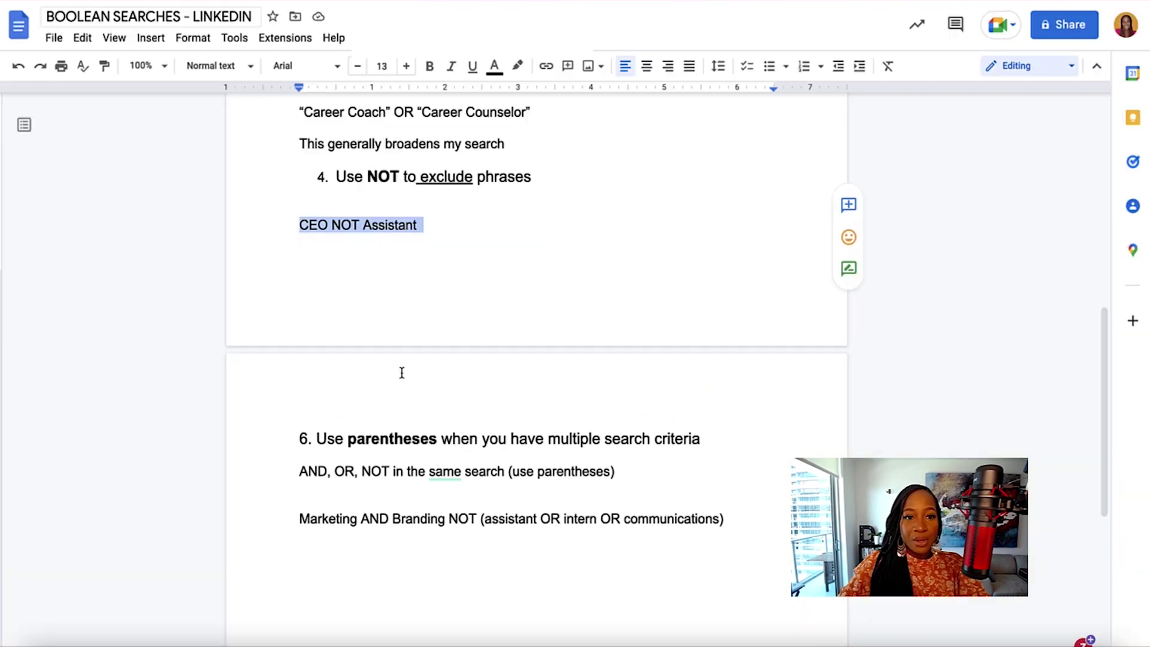
pyautogui.scroll(-2, 402, 373)
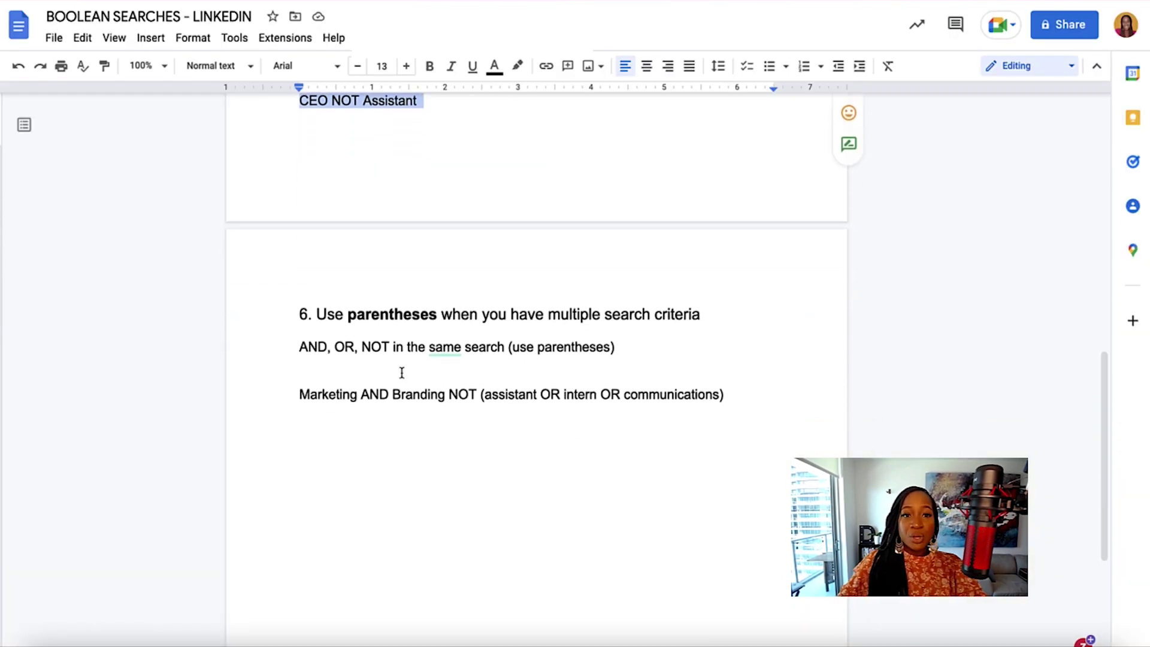
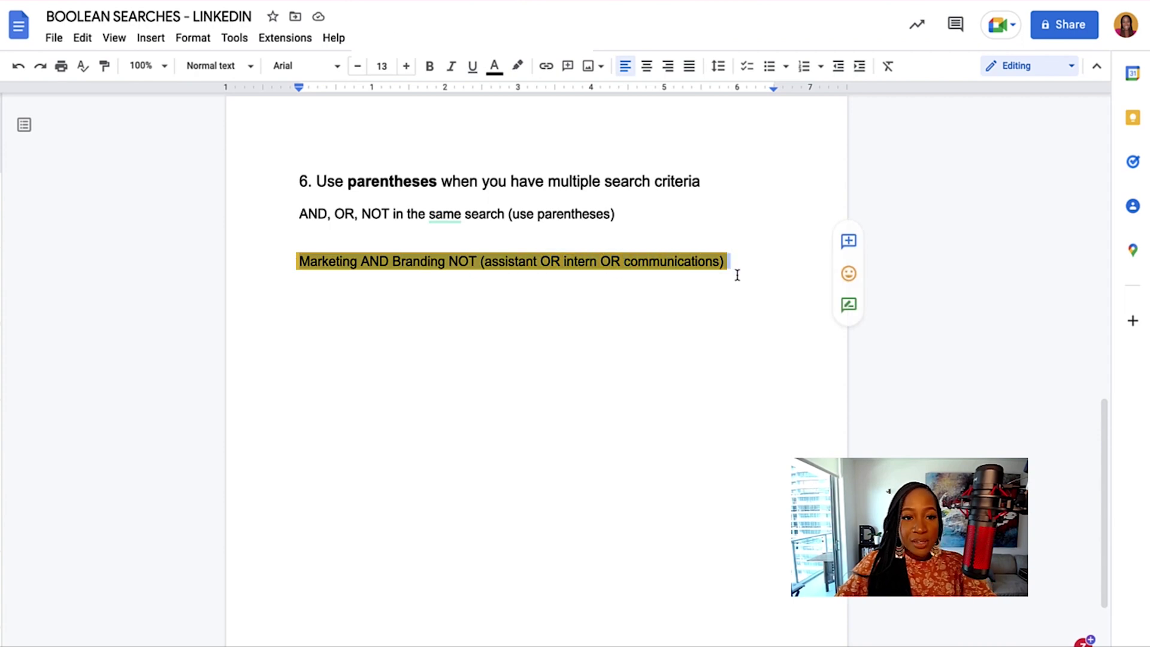
# Examine the included and excluded terms in the example Marketing AND Branding NOT (assistant OR intern OR communications)
pyautogui.click(310, 262)
pyautogui.scroll(-1, 310, 262)
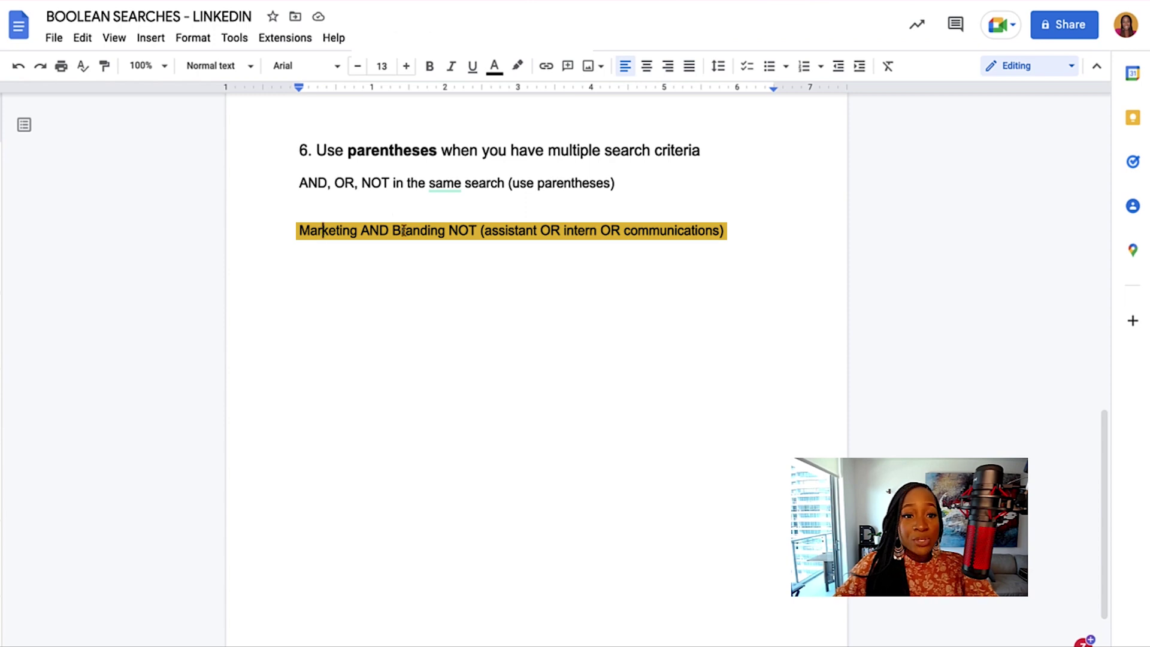
pyautogui.doubleClick(461, 231)
pyautogui.click(512, 234)
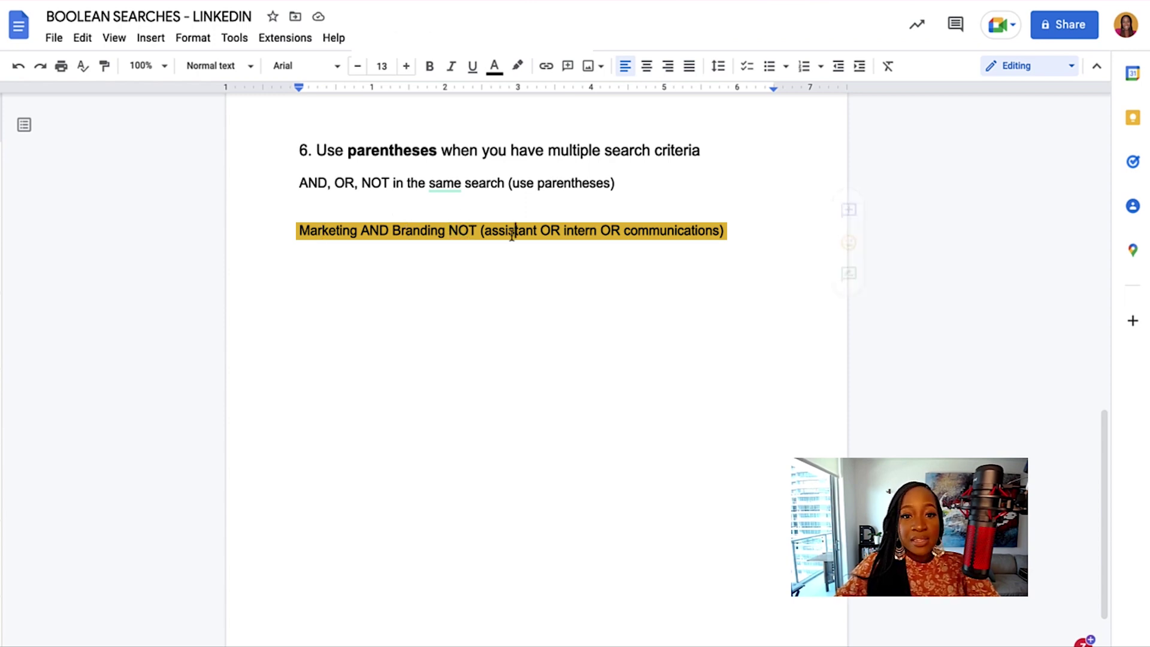
pyautogui.click(578, 231)
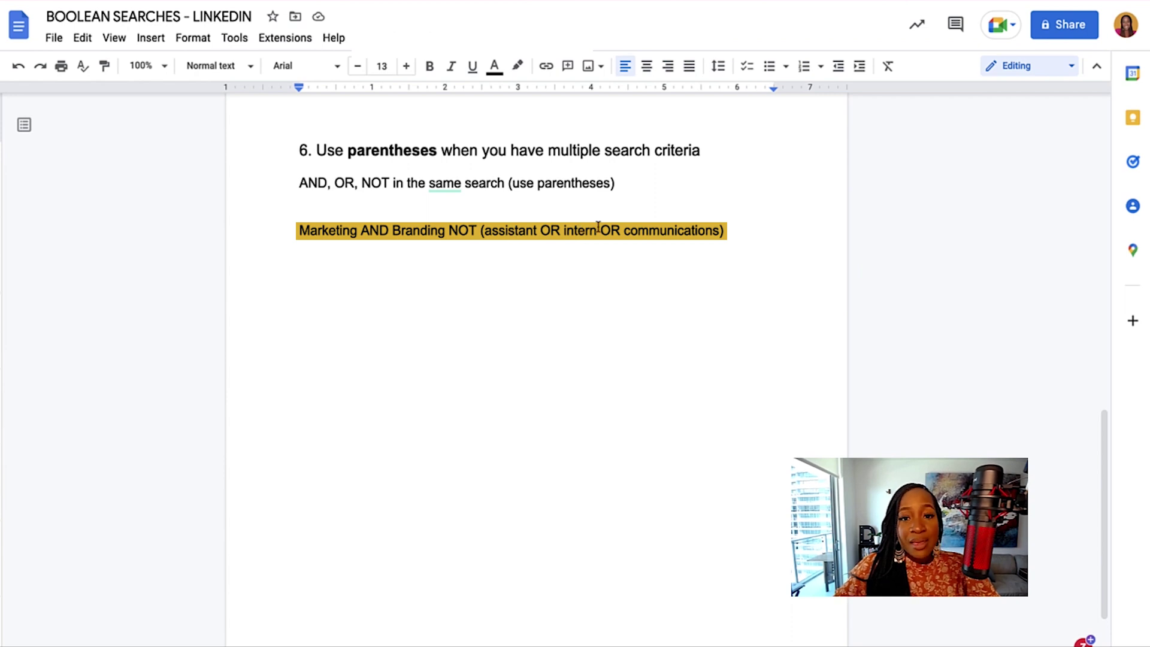
pyautogui.click(653, 231)
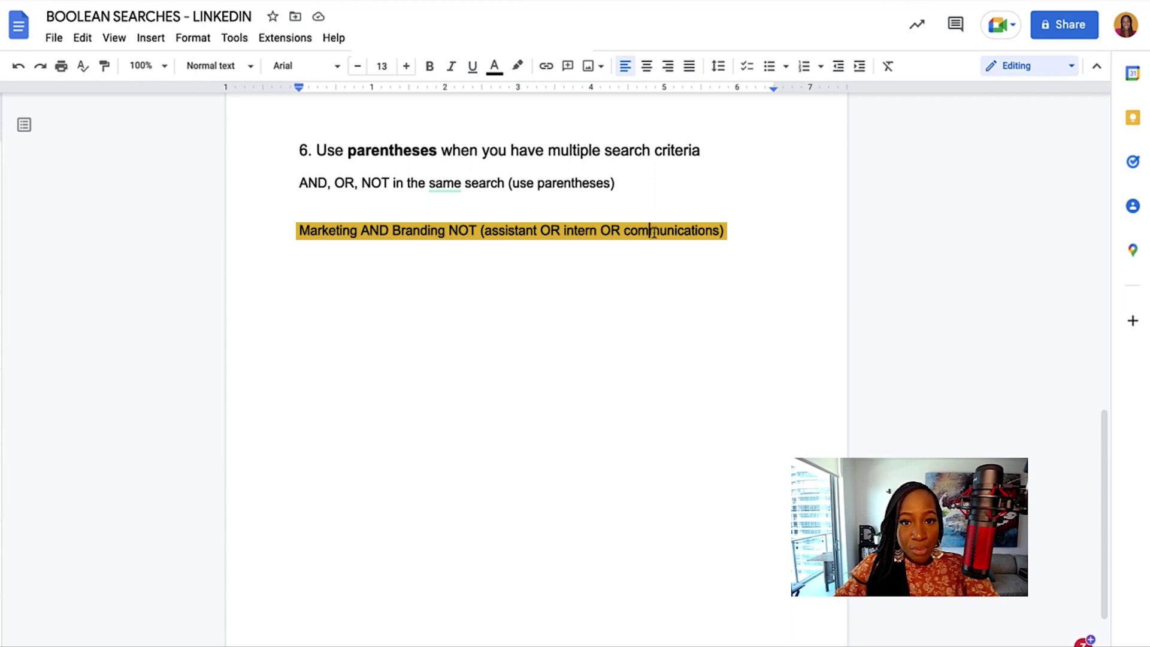
pyautogui.click(368, 231)
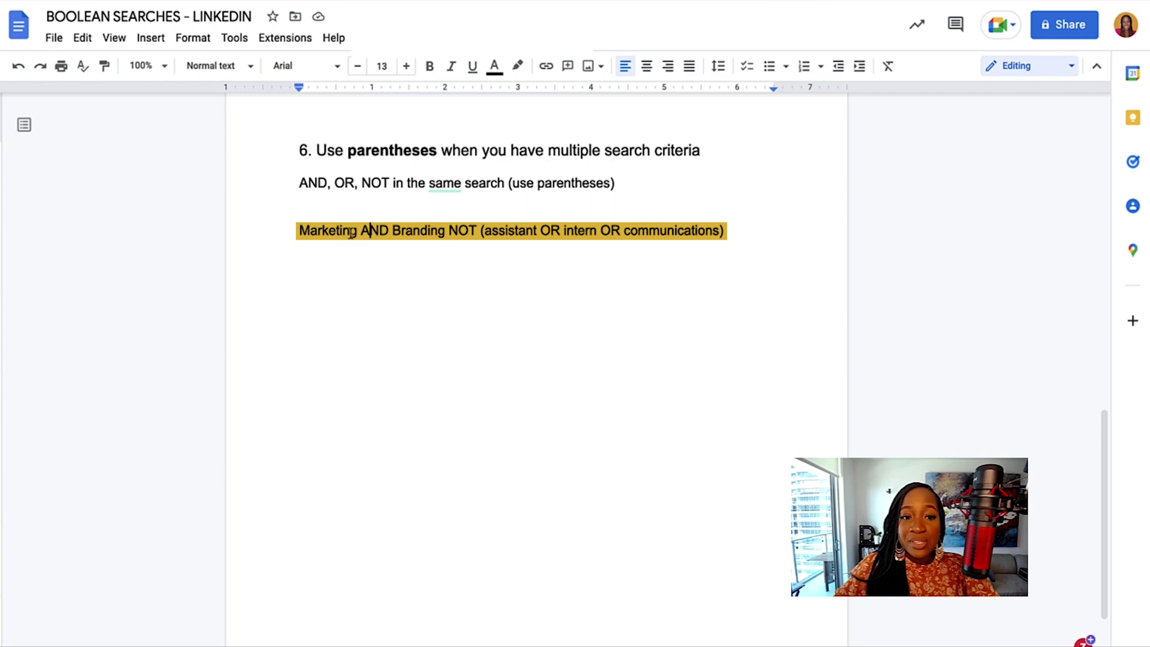
pyautogui.moveTo(297, 228); pyautogui.dragTo(444, 235)
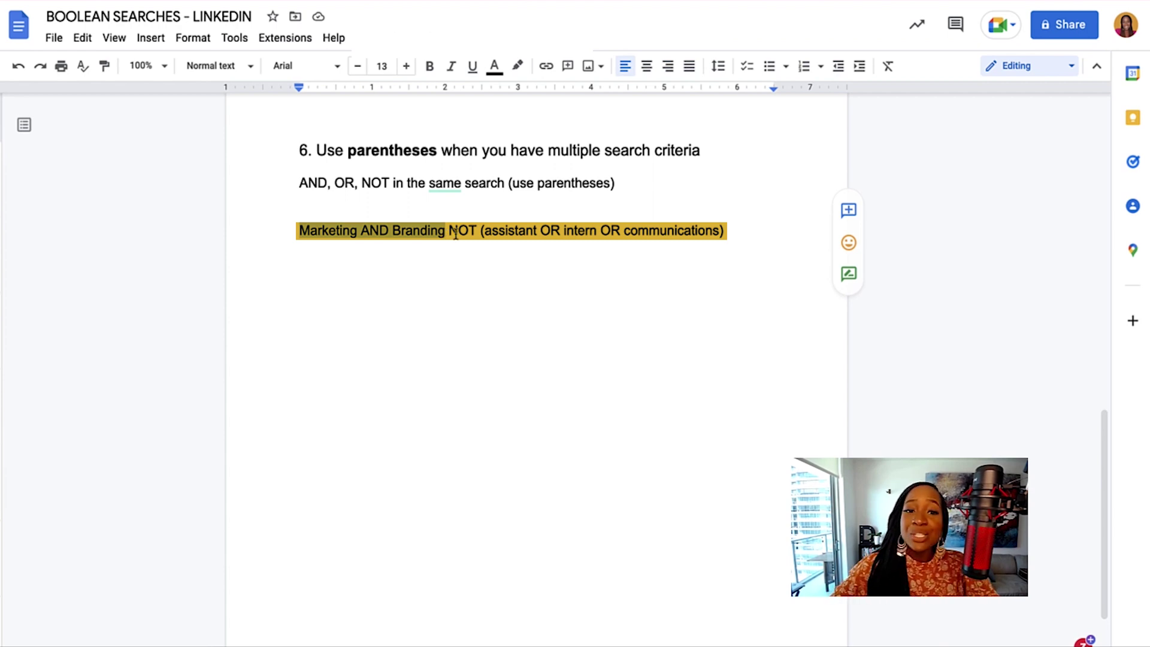
pyautogui.click(458, 232)
pyautogui.click(492, 233)
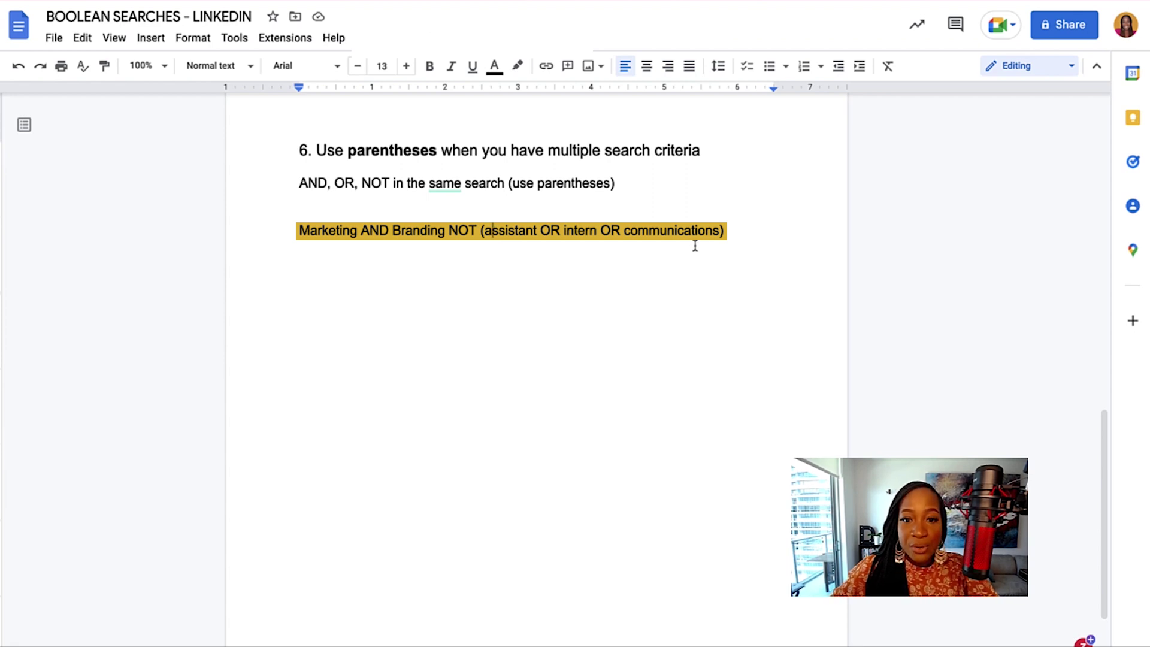
# Copy the query Marketing AND Branding NOT (assistant OR intern OR communications) from the notes and run it as a people search on LinkedIn
pyautogui.moveTo(727, 230); pyautogui.dragTo(302, 229)
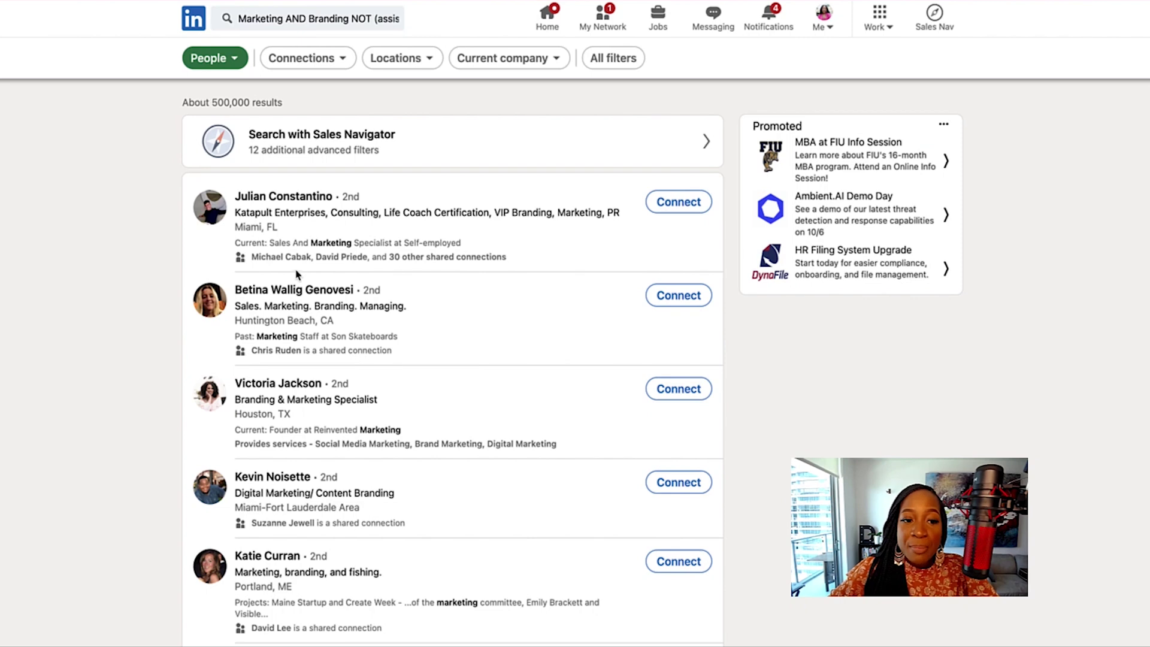
pyautogui.scroll(-1, 431, 306)
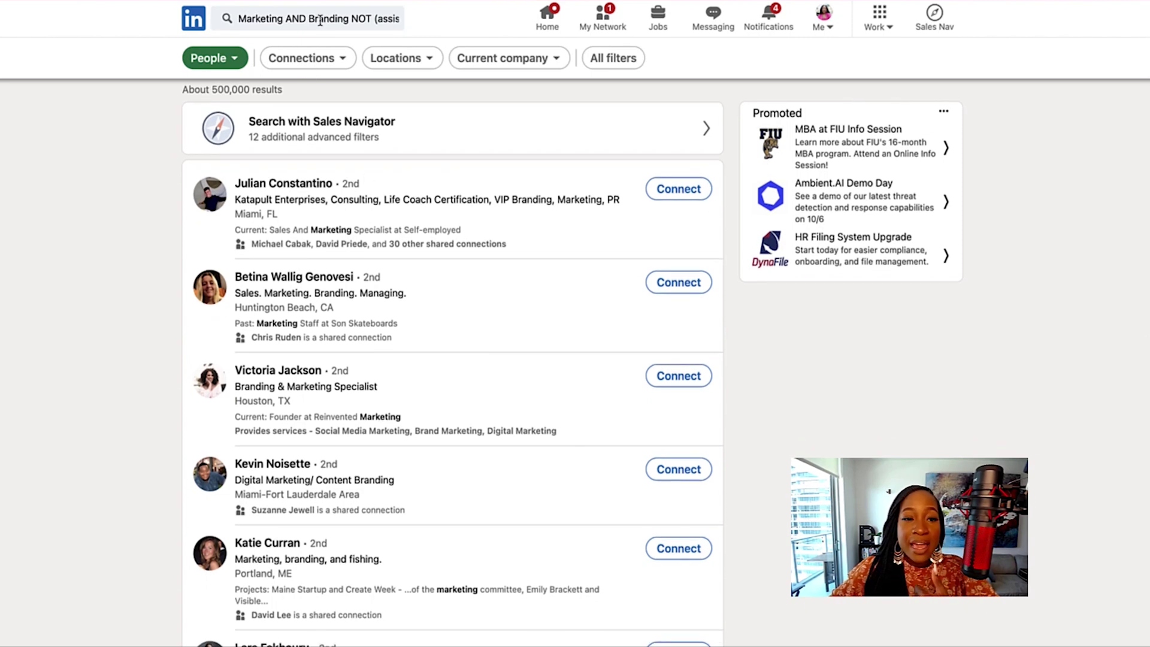
# Review the full Marketing AND Branding query in the search field, including its parenthesised NOT exclusions
pyautogui.click(341, 20)
pyautogui.click(351, 248)
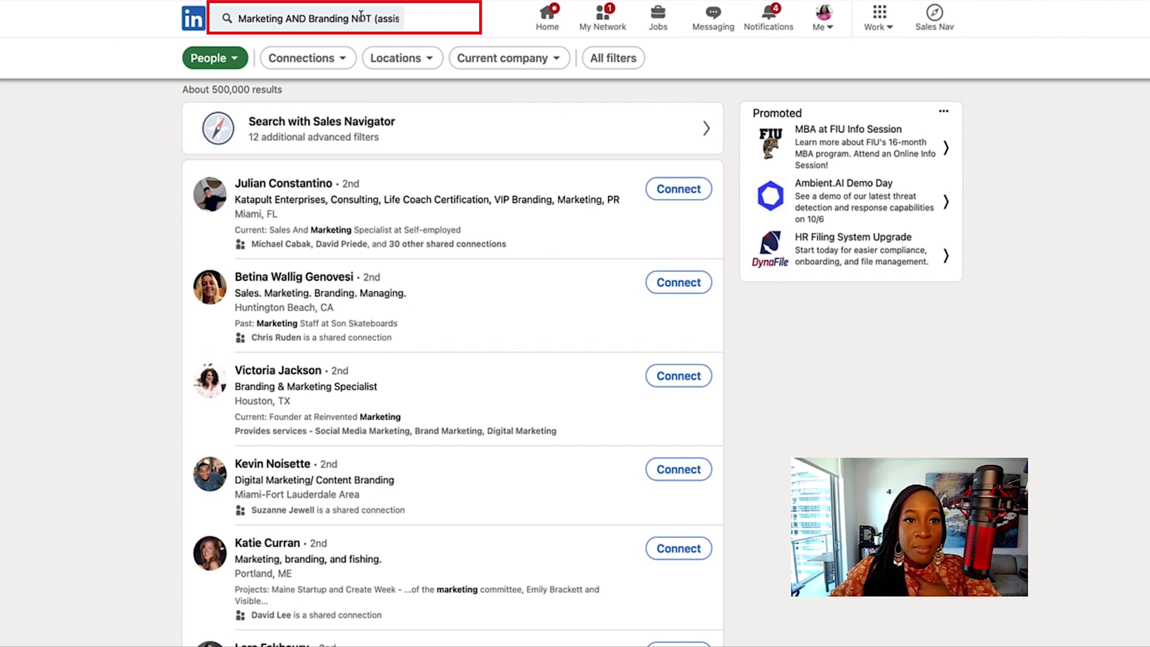
pyautogui.click(383, 17)
pyautogui.moveTo(383, 17); pyautogui.dragTo(482, 24)
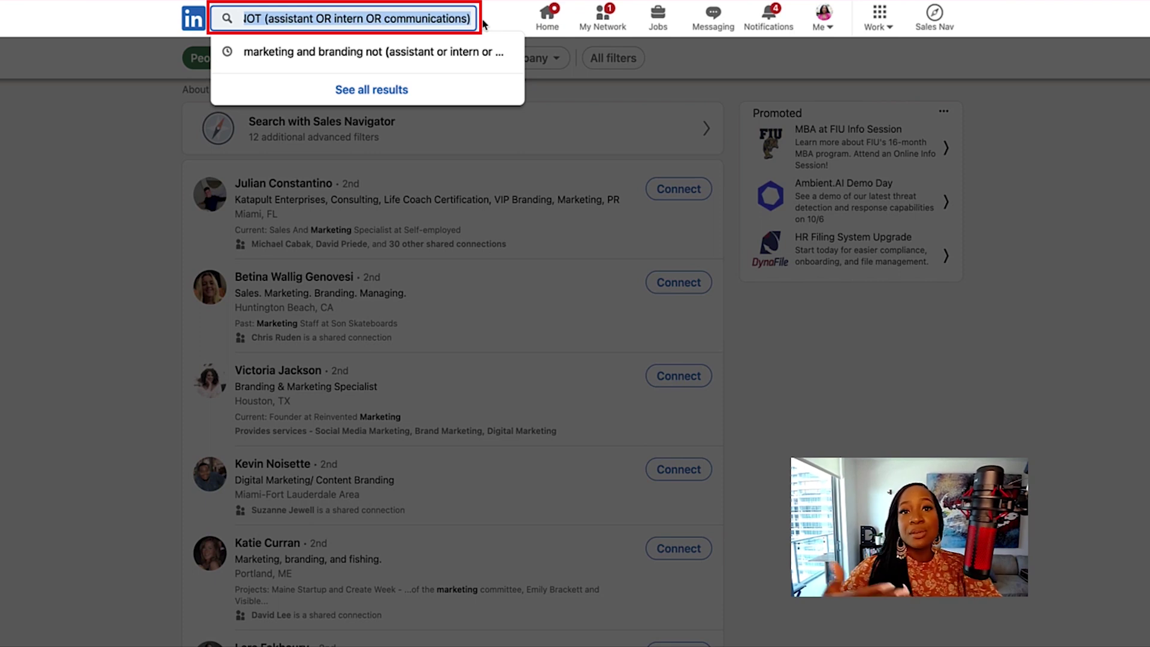
pyautogui.click(164, 136)
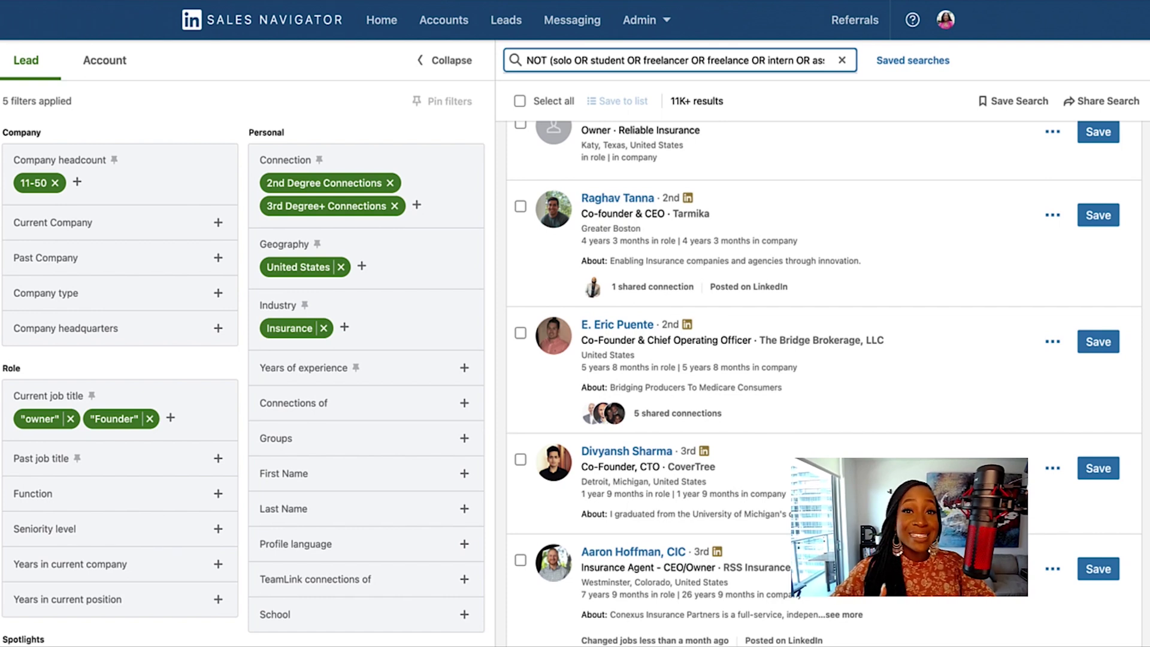
# Switch to the lead search in Sales Navigator and look through its filters, particularly the current job titles "owner" and "Founder"
pyautogui.scroll(-1, 78, 322)
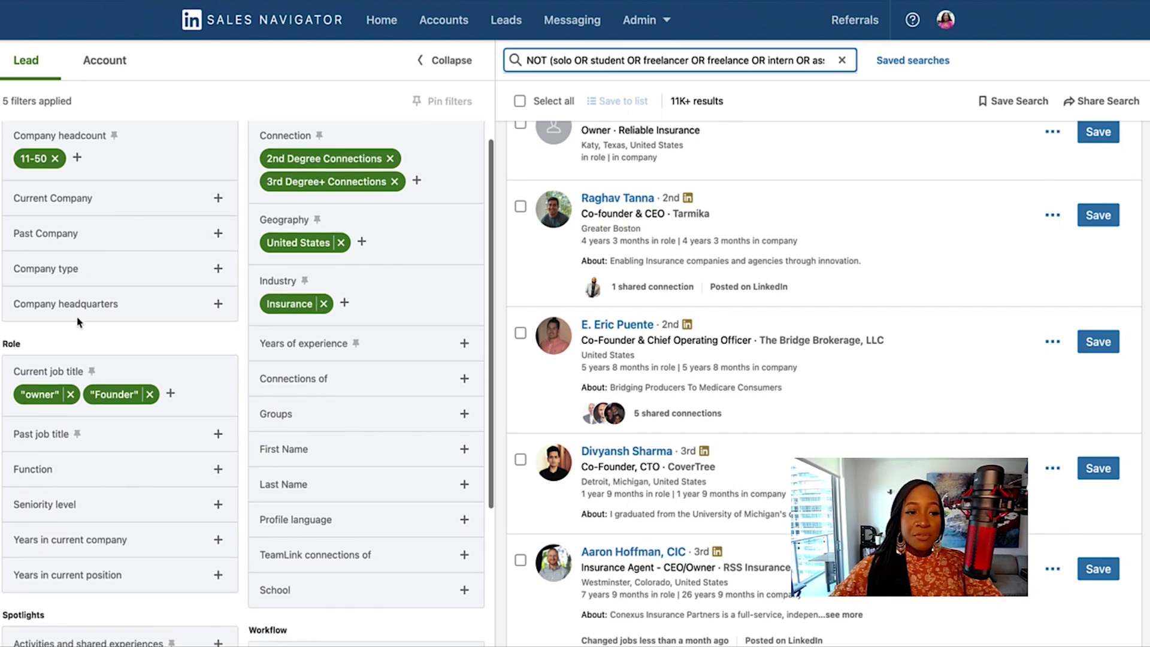
pyautogui.moveTo(139, 389)
pyautogui.moveTo(13, 352); pyautogui.dragTo(80, 351)
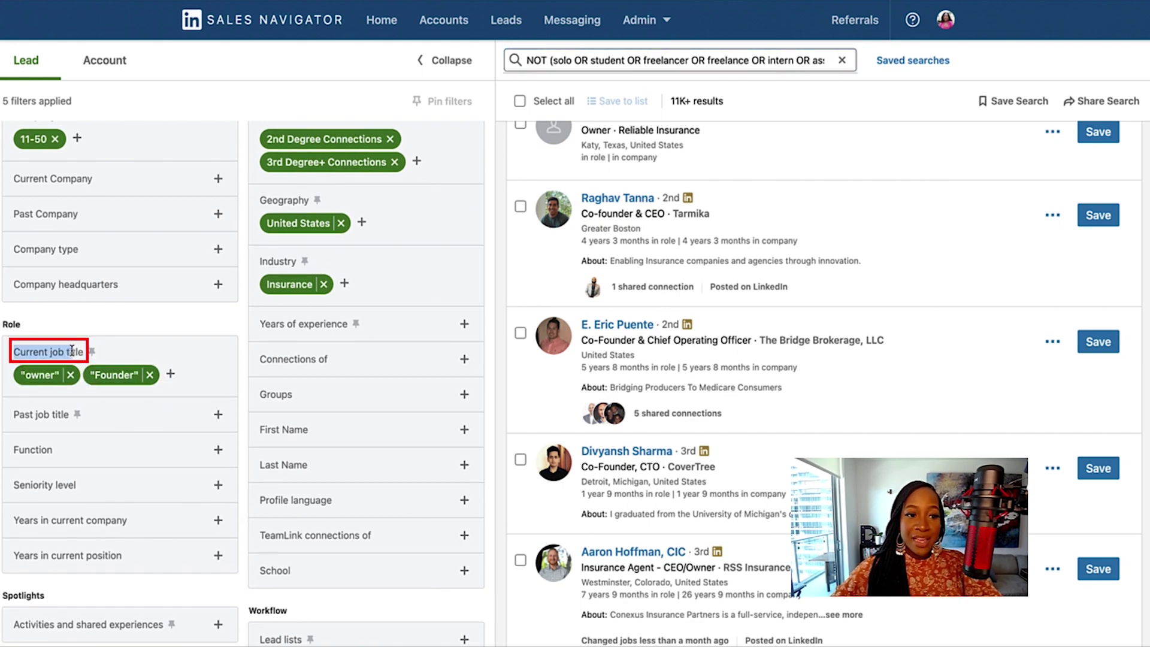
pyautogui.scroll(-2, 83, 350)
pyautogui.moveTo(96, 294)
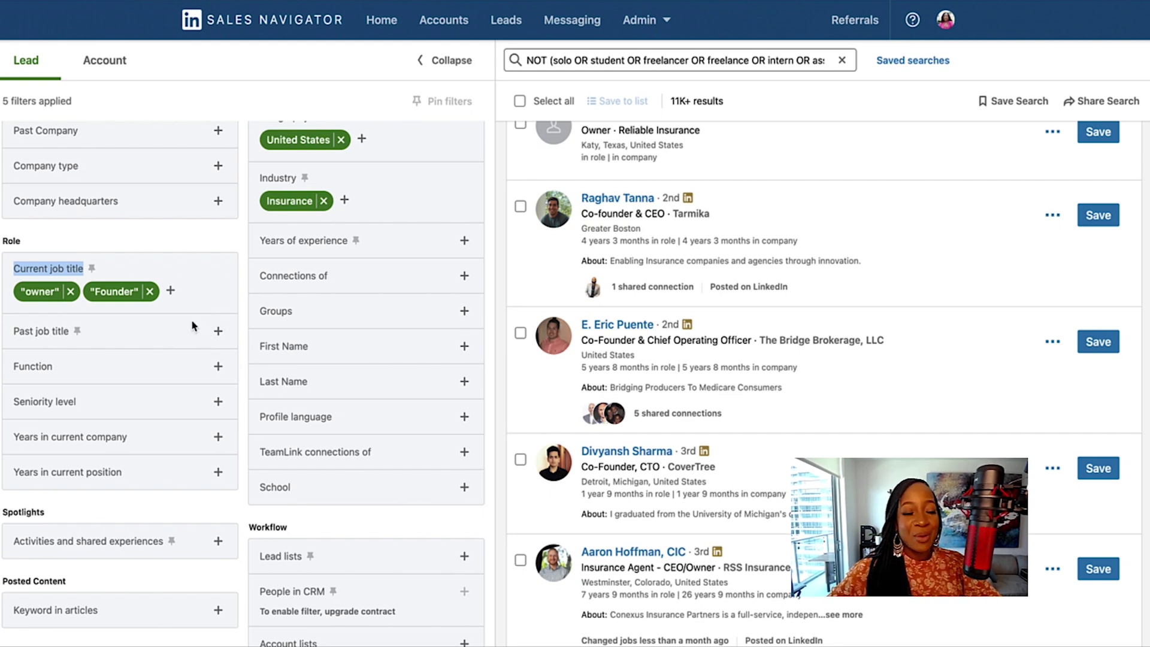
pyautogui.scroll(-1, 192, 324)
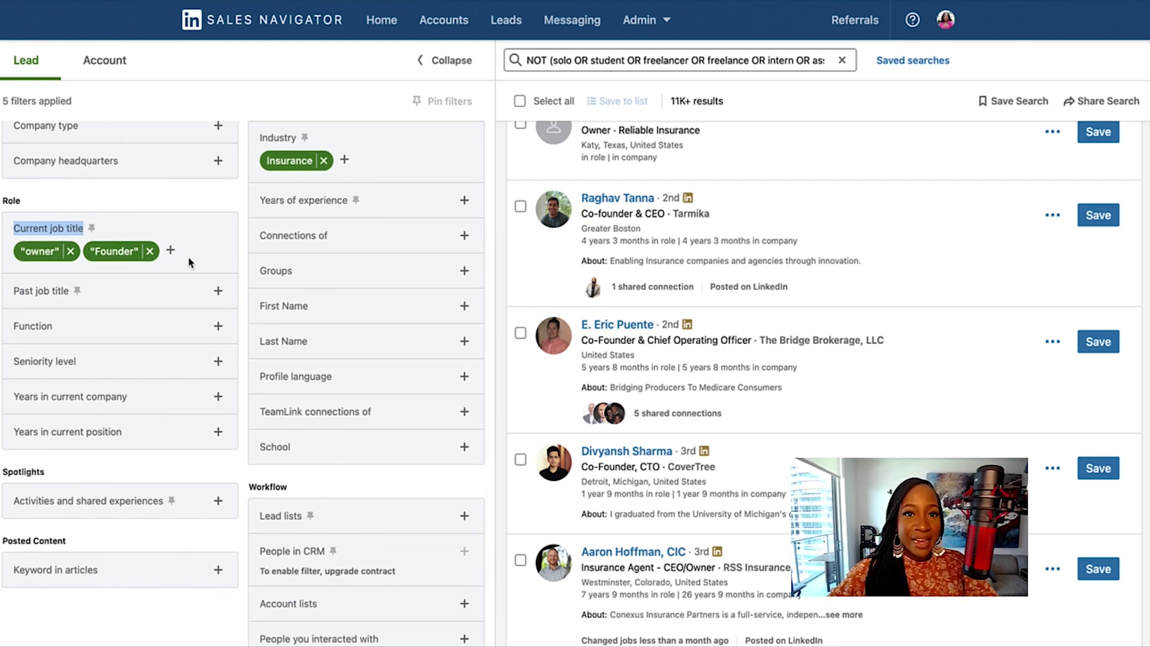
pyautogui.scroll(4, 189, 262)
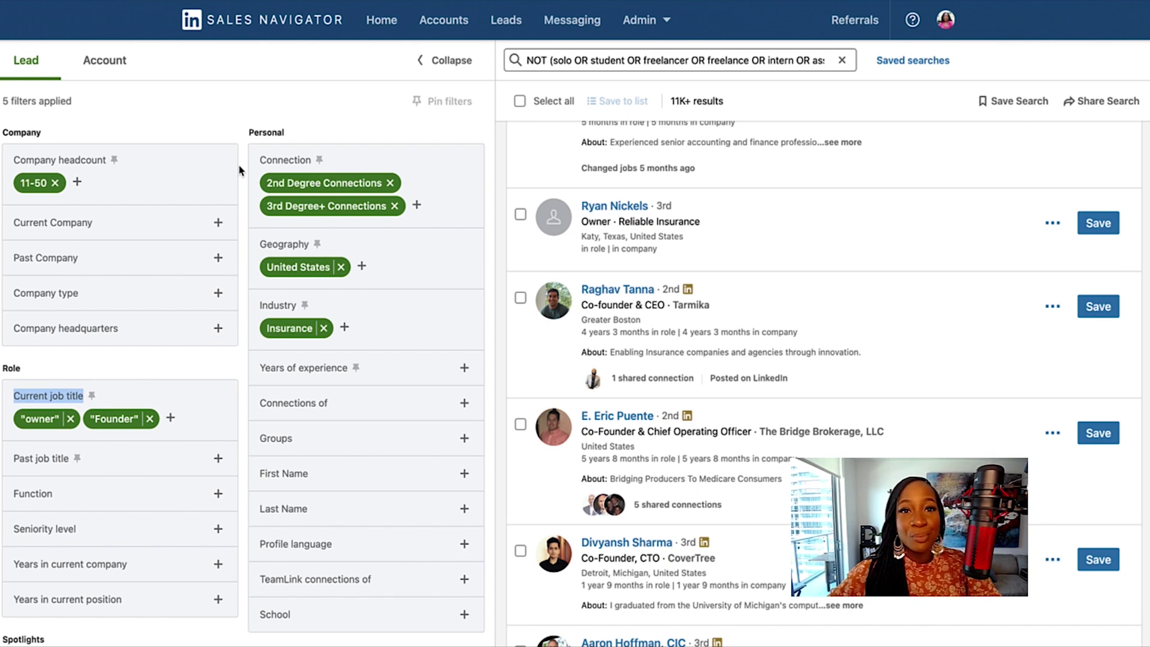
# Examine the NOT keyword query with its OR-separated exclusions such as solo, student and freelancer, and look over the matching leads
pyautogui.tripleClick(563, 59)
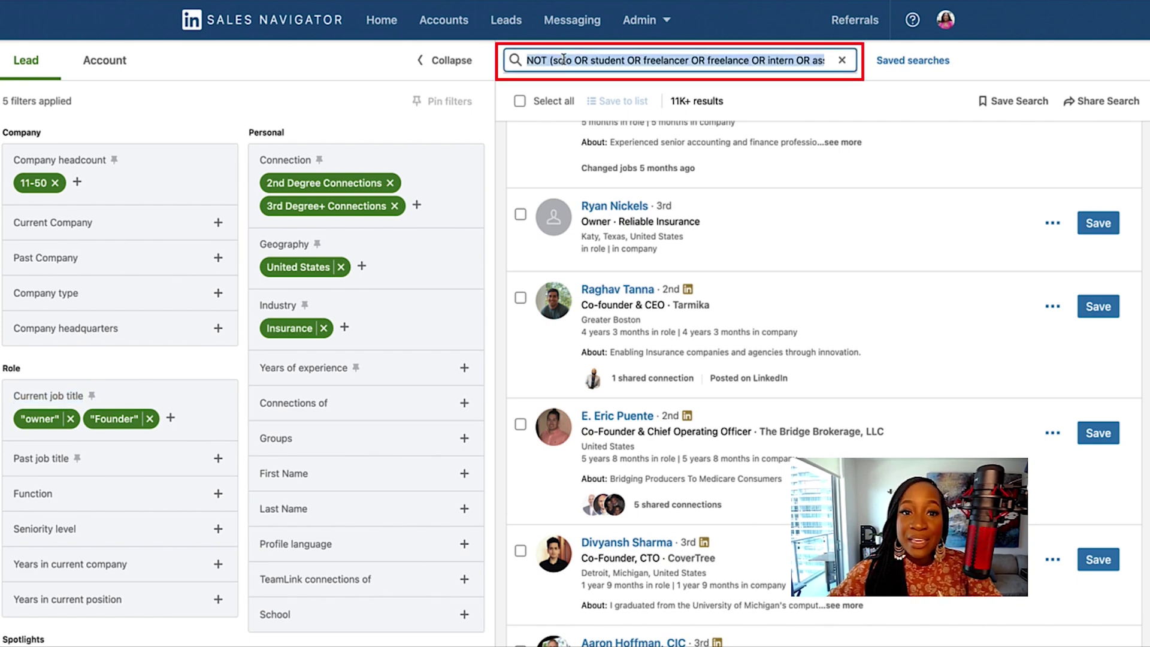
pyautogui.click(573, 60)
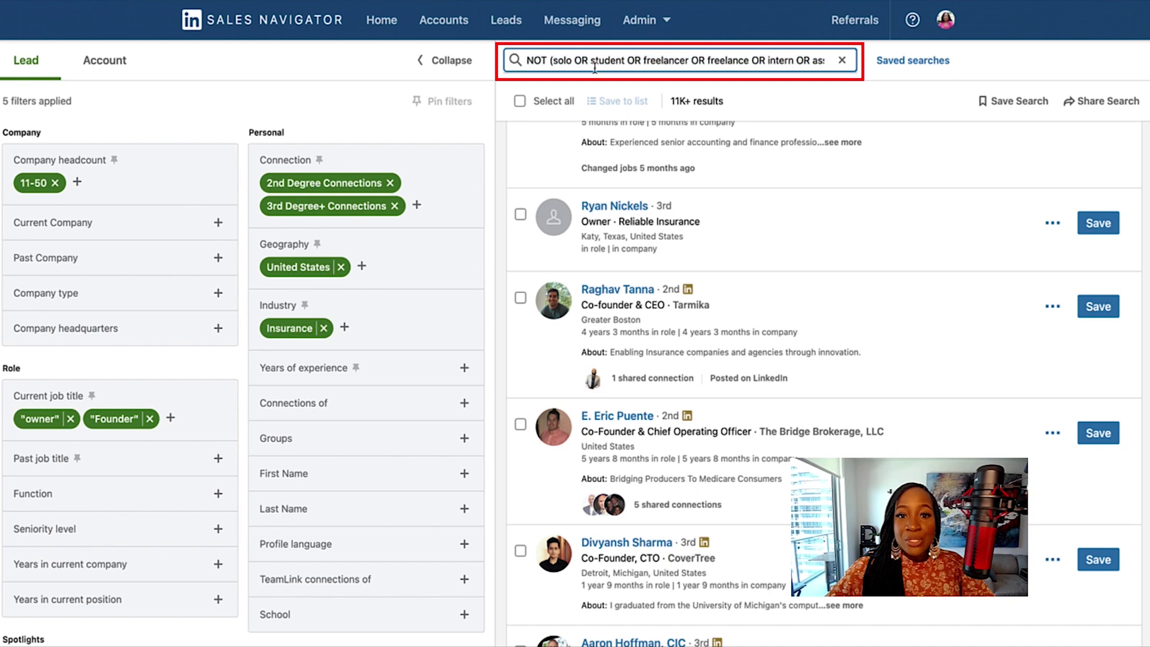
pyautogui.scroll(-3, 677, 277)
pyautogui.scroll(-2, 677, 277)
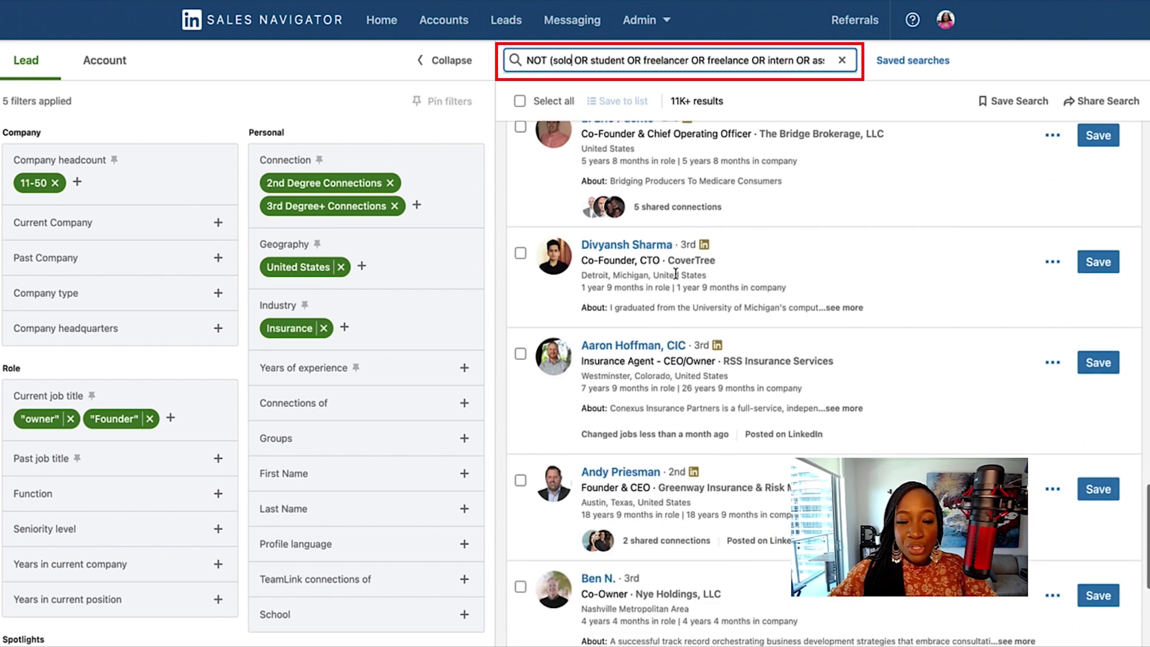
pyautogui.click(562, 60)
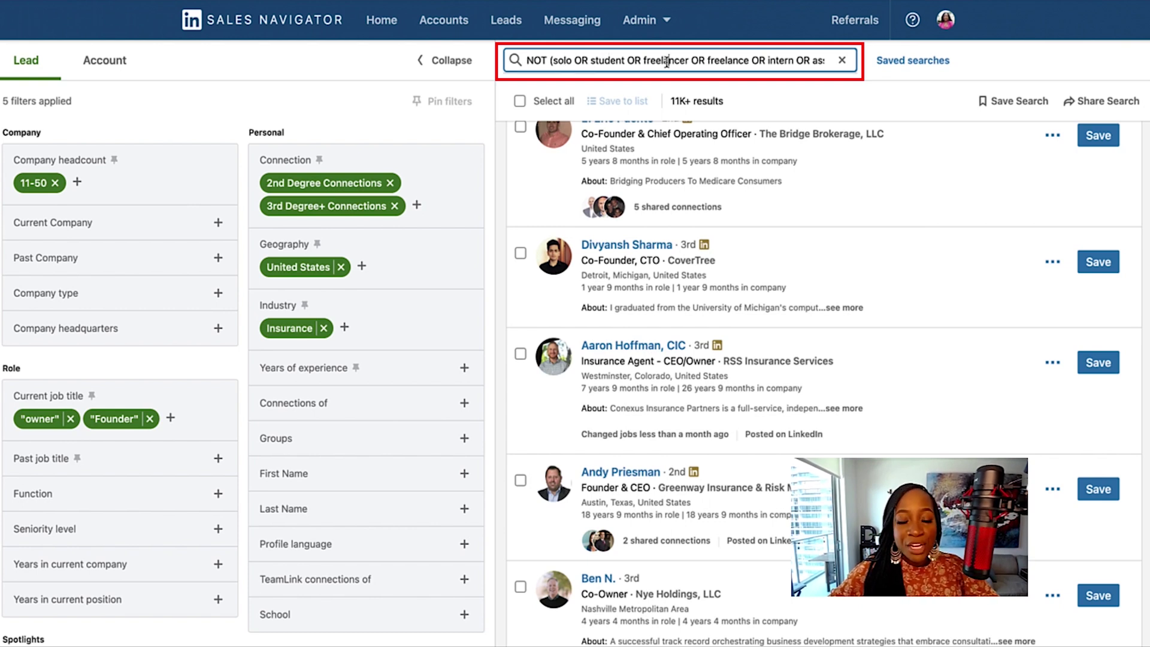
pyautogui.moveTo(526, 61); pyautogui.dragTo(552, 60)
pyautogui.click(536, 61)
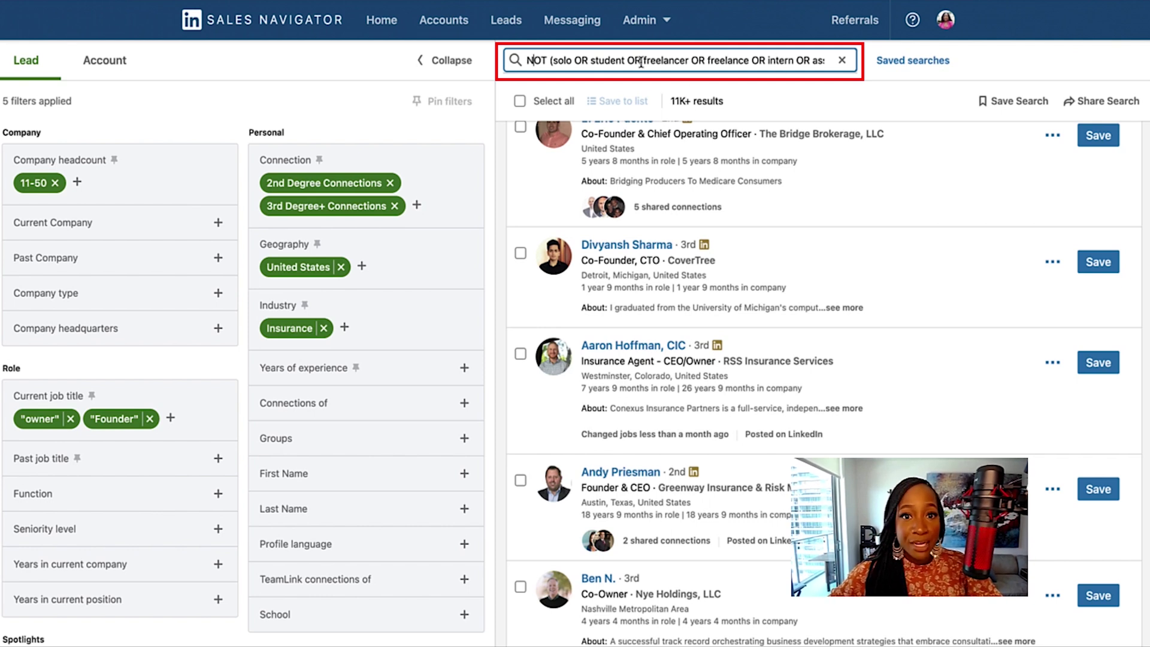
# Clear the lead search keywords, rerun the search with only the filters and check the number of results
pyautogui.press('super+a')
pyautogui.press('BackSpace')
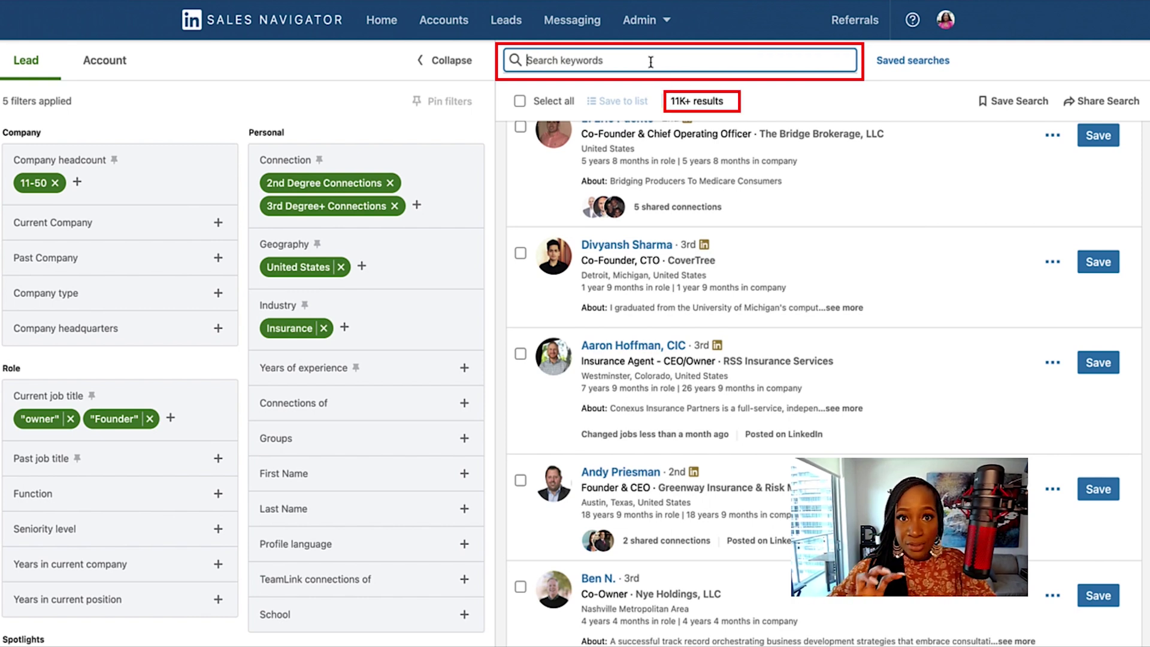
pyautogui.press('Return')
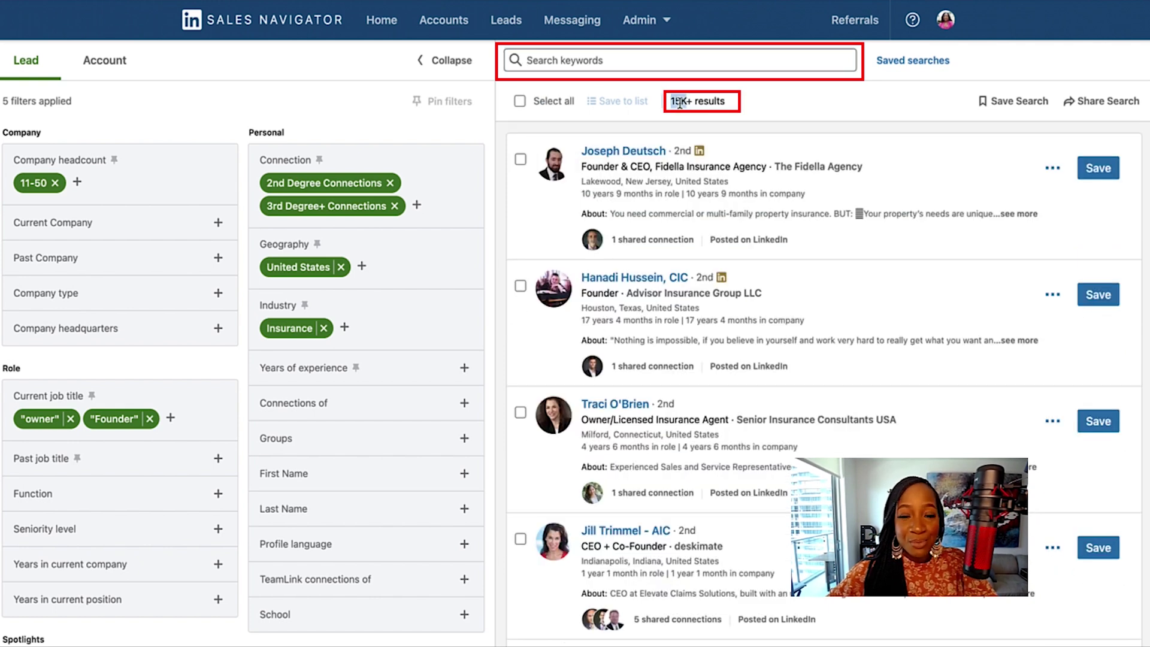
pyautogui.moveTo(680, 103); pyautogui.dragTo(687, 102)
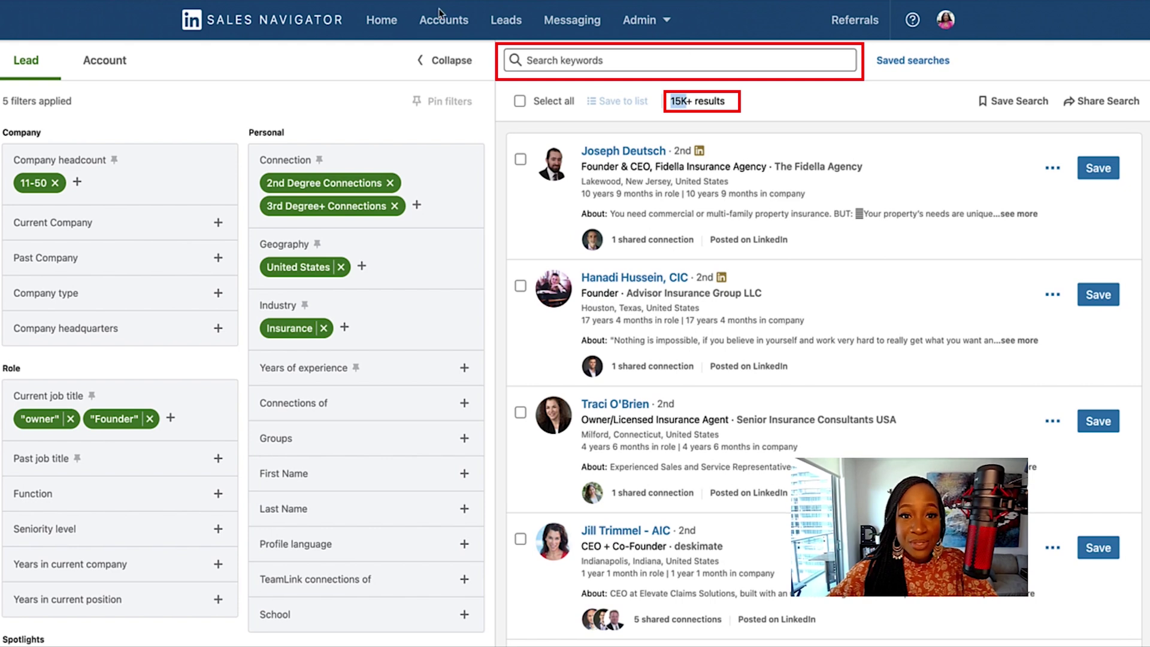
# Search leads with NOT (solo OR student OR freelancer OR freelance OR intern OR assistant OR associate OR specialist ) and check the number of results
pyautogui.click(549, 63)
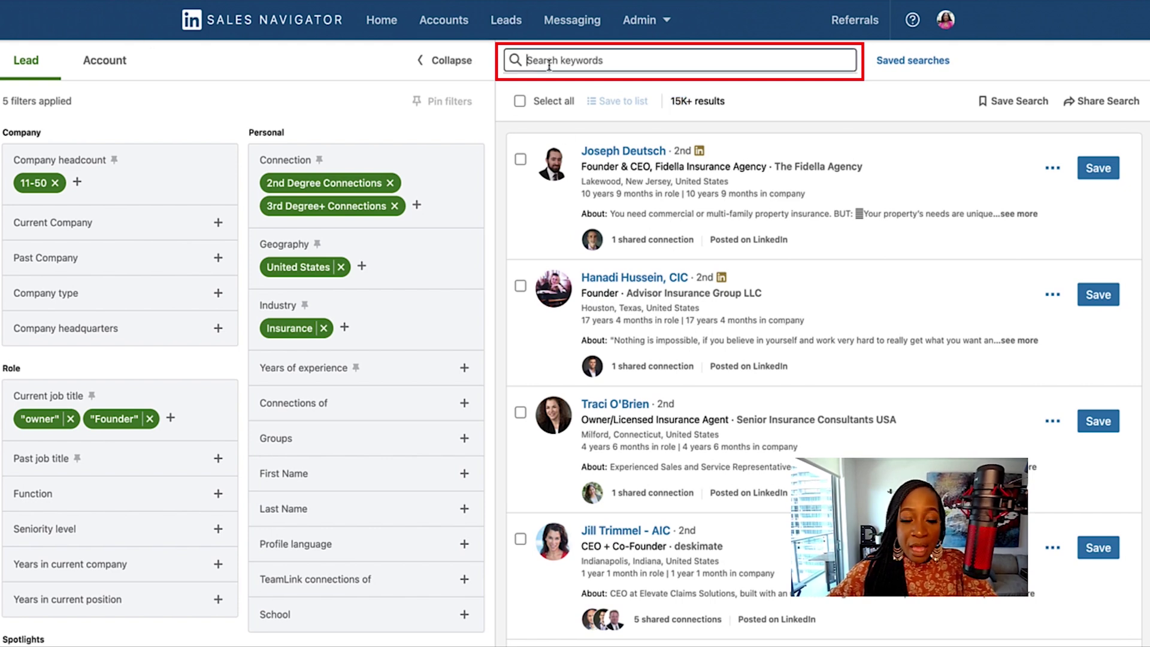
pyautogui.write('NOT (solo OR student OR freelancer OR freelance OR intern OR assistant OR associate OR specialist )')
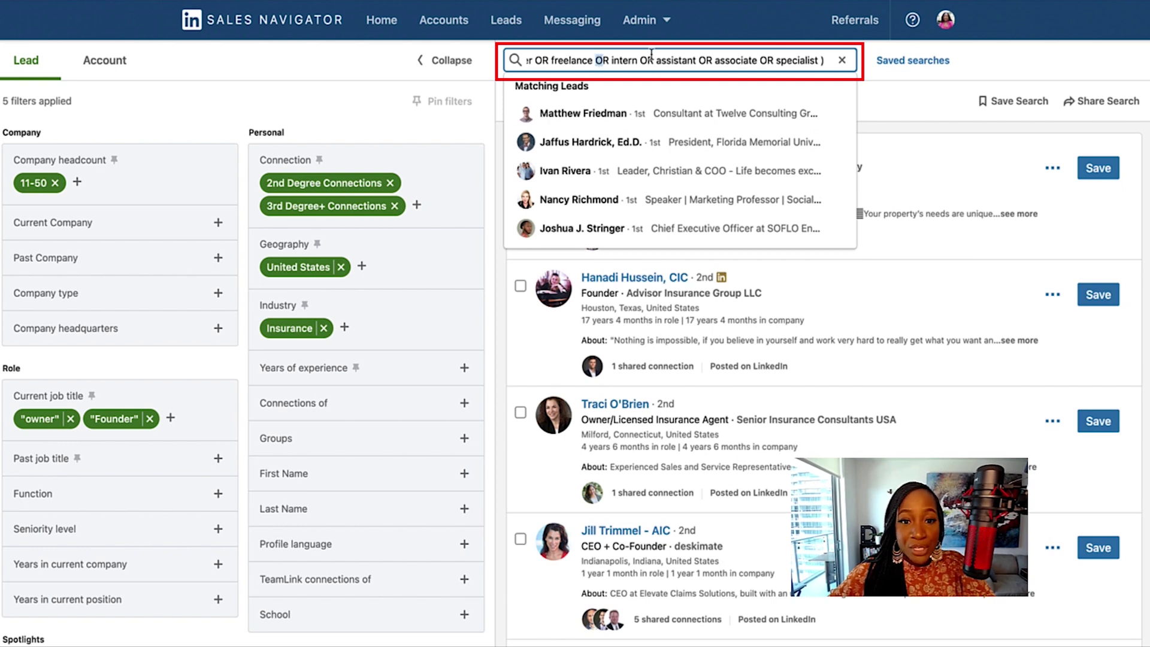
pyautogui.press('Return')
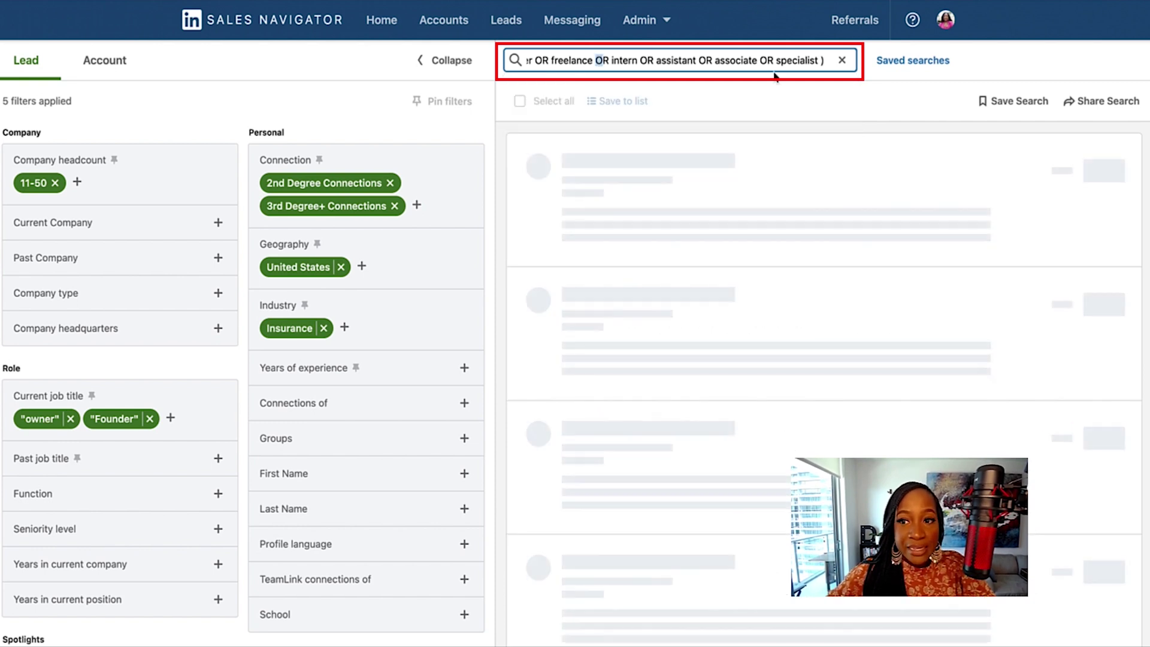
pyautogui.moveTo(670, 100); pyautogui.dragTo(684, 101)
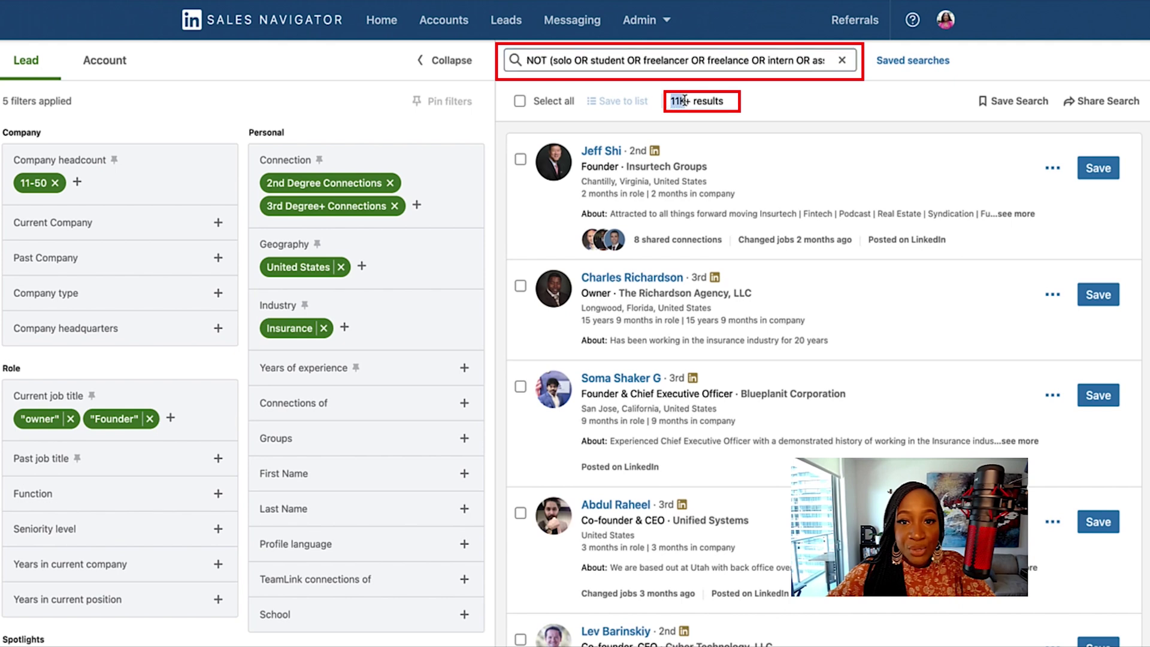